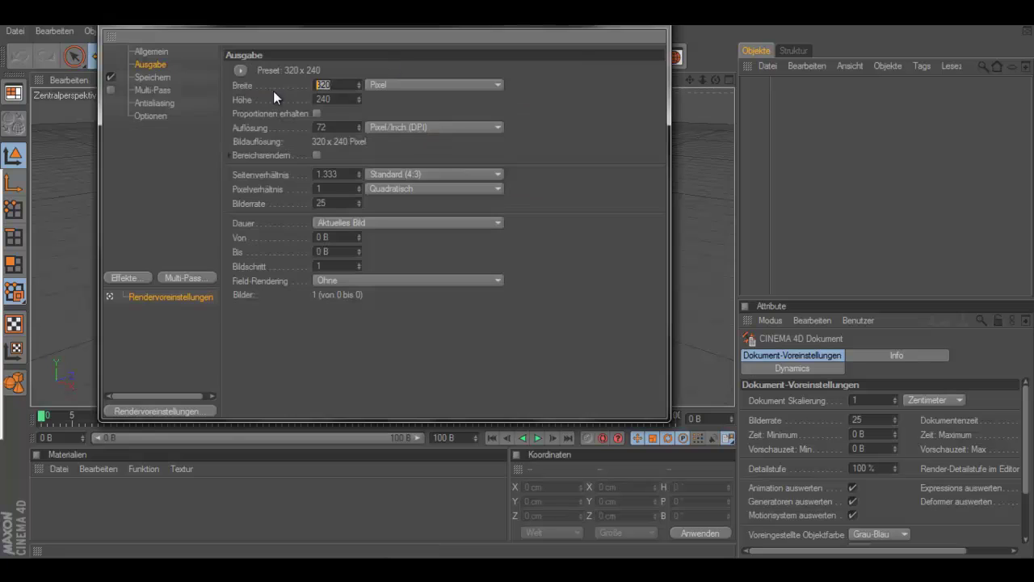
- Set renders to save as PNG with the file name labrador
click(199, 80)
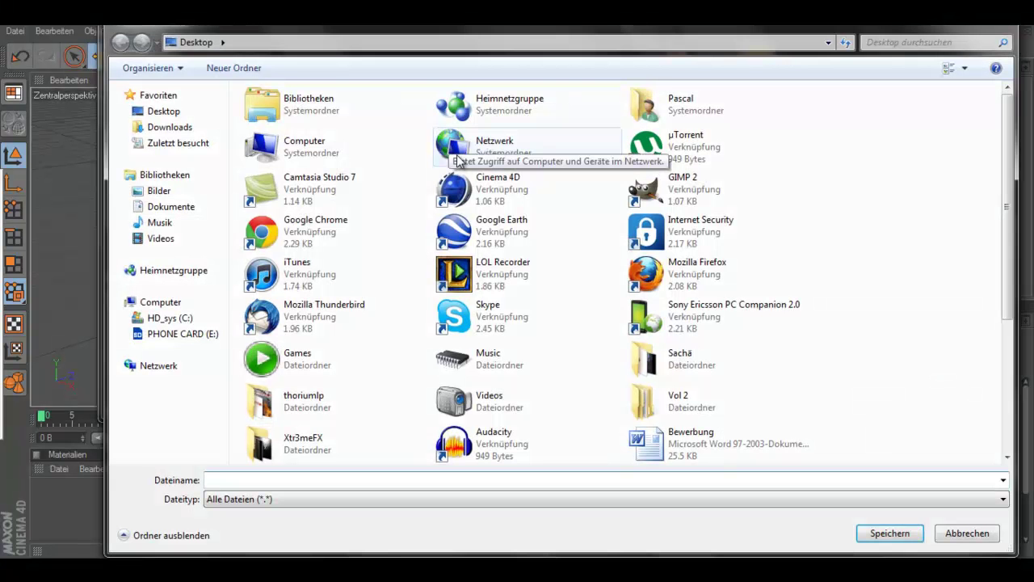
scroll(792, 376, down, 3)
text(labrador)
key(Return)
click(407, 112)
click(355, 153)
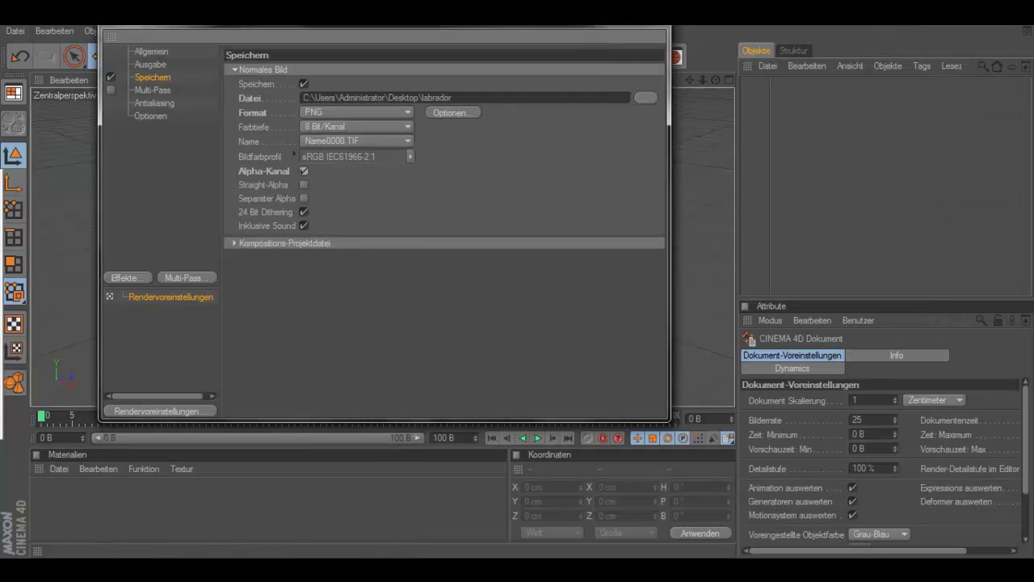
click(459, 30)
- Add a MoText object reading 'ThoriumLP' with 100 cm extrusion depth and open its font chooser
click(473, 187)
text(ThomiumLP)
drag(841, 400, 883, 409)
click(921, 489)
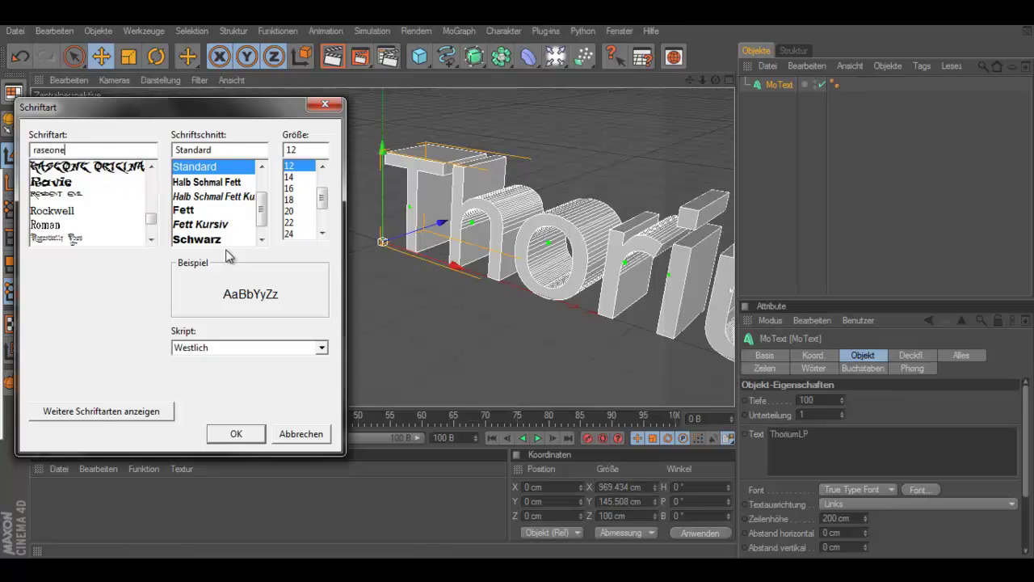
- Apply the raseone font and convert the text into editable letter objects
key(Return)
mouse_move(714, 78)
mouse_down()
mouse_move(507, 282)
mouse_move(518, 283)
mouse_up()
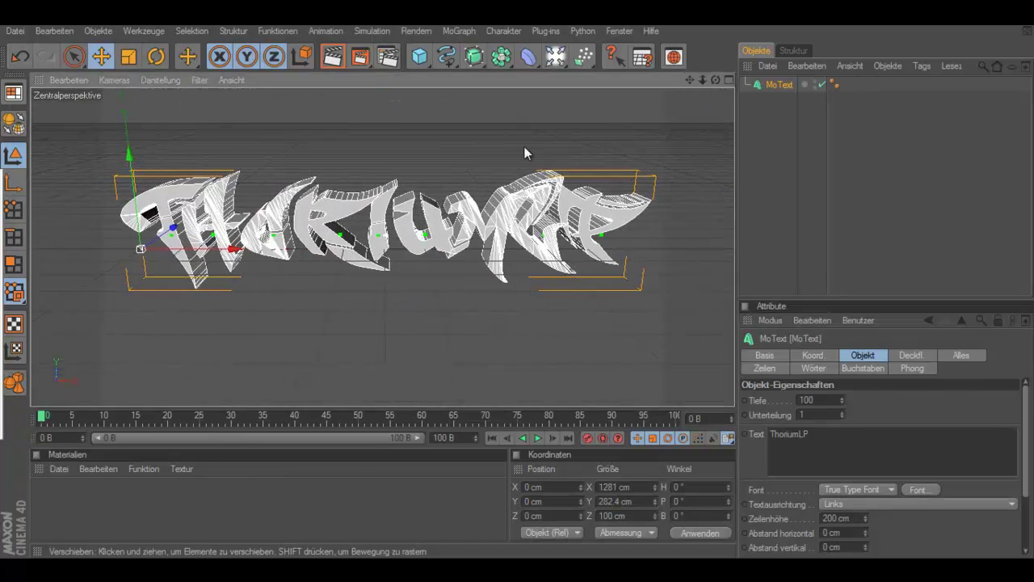
key(c)
- Rotate the first letter T and lower it slightly
click(162, 196)
click(156, 56)
drag(158, 206, 210, 202)
key(e)
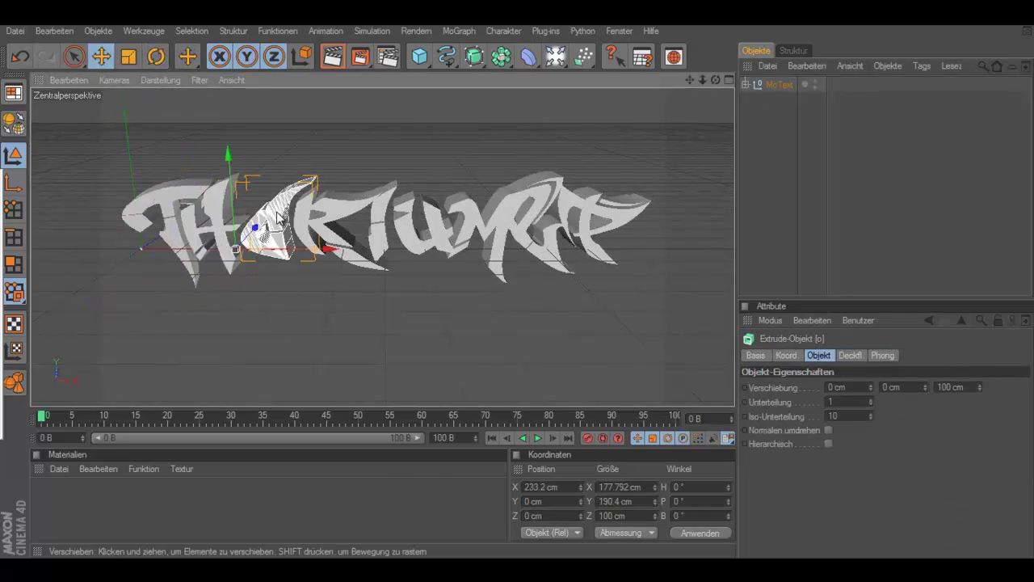
drag(257, 255, 214, 206)
key(r)
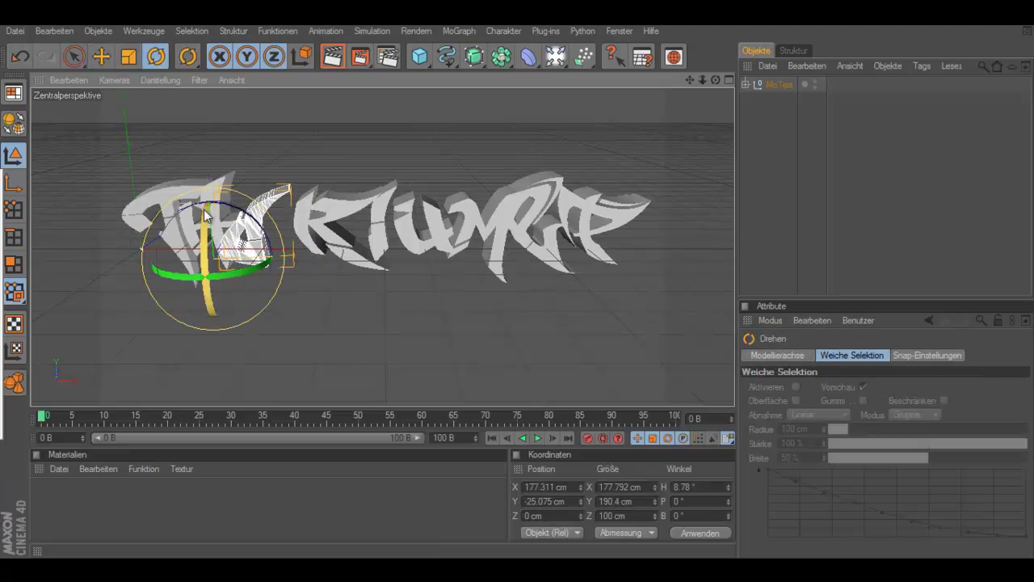
key(e)
- Shift the u sideways along the word, tilt the P, and turn the u slightly
click(197, 229)
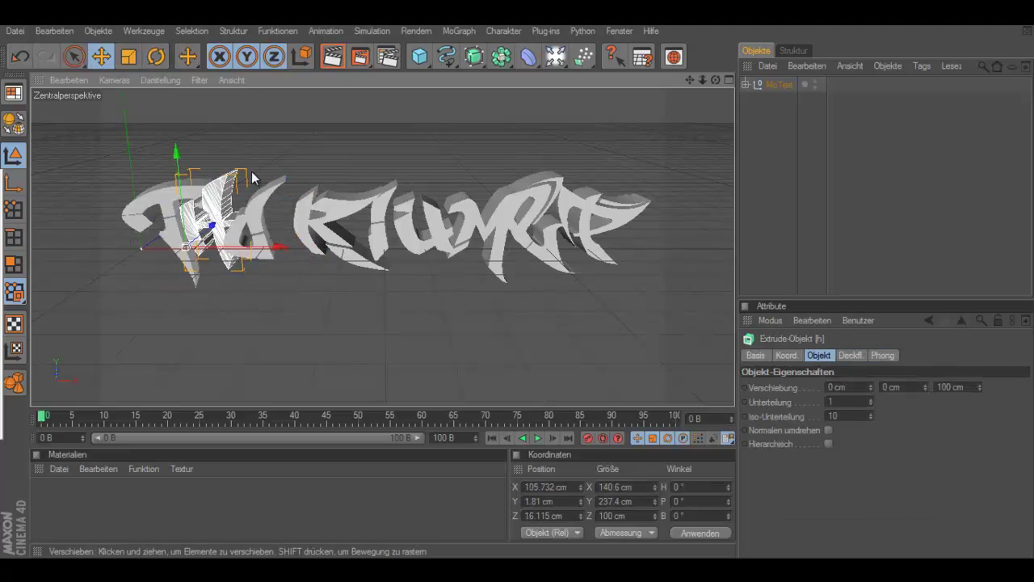
click(297, 224)
drag(385, 237, 514, 283)
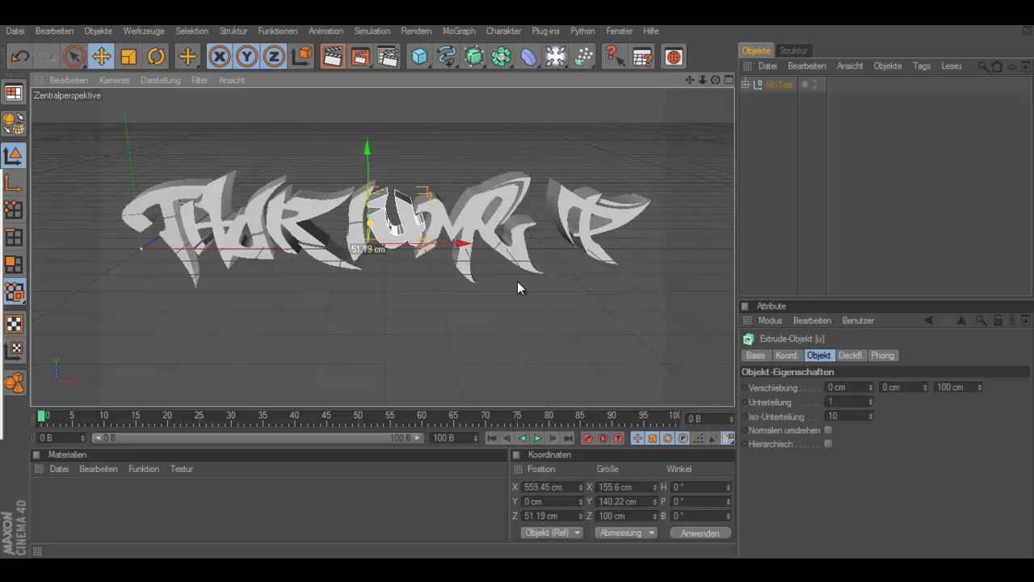
click(566, 230)
click(156, 56)
drag(538, 242, 522, 251)
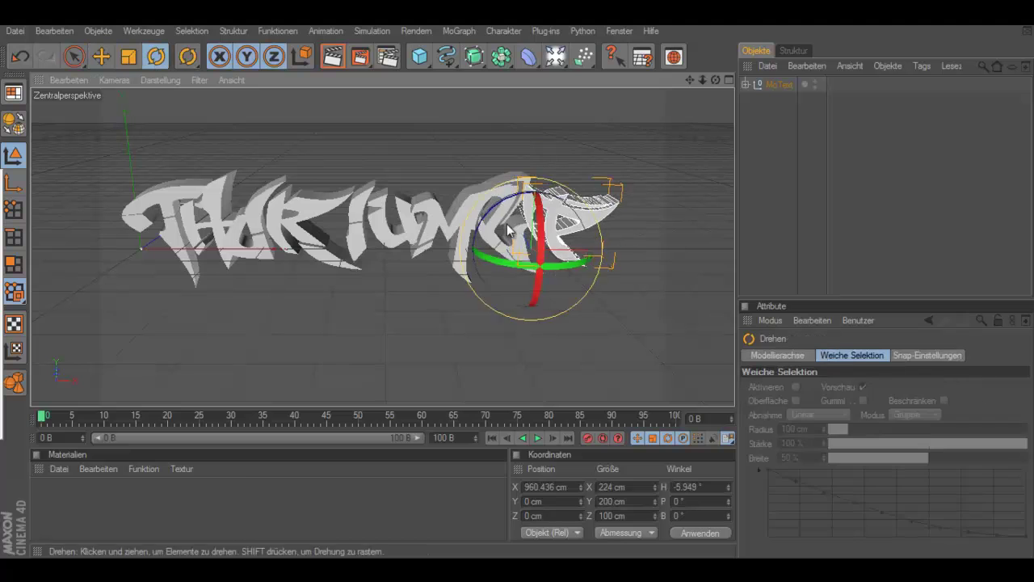
click(388, 243)
drag(450, 267, 396, 257)
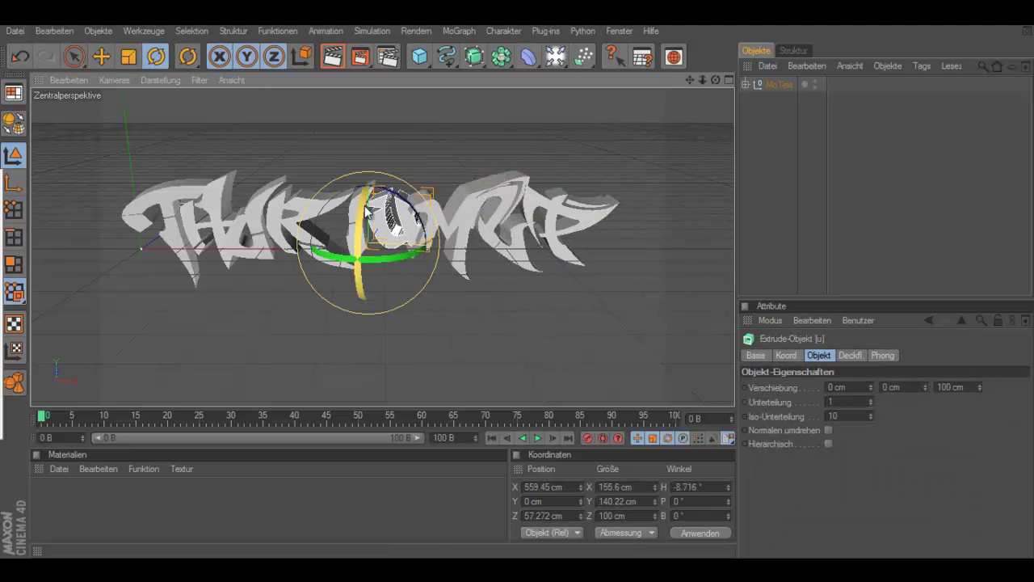
- Rotate the T letter further, to H 24.556°, via the letter hierarchy
click(190, 226)
click(180, 222)
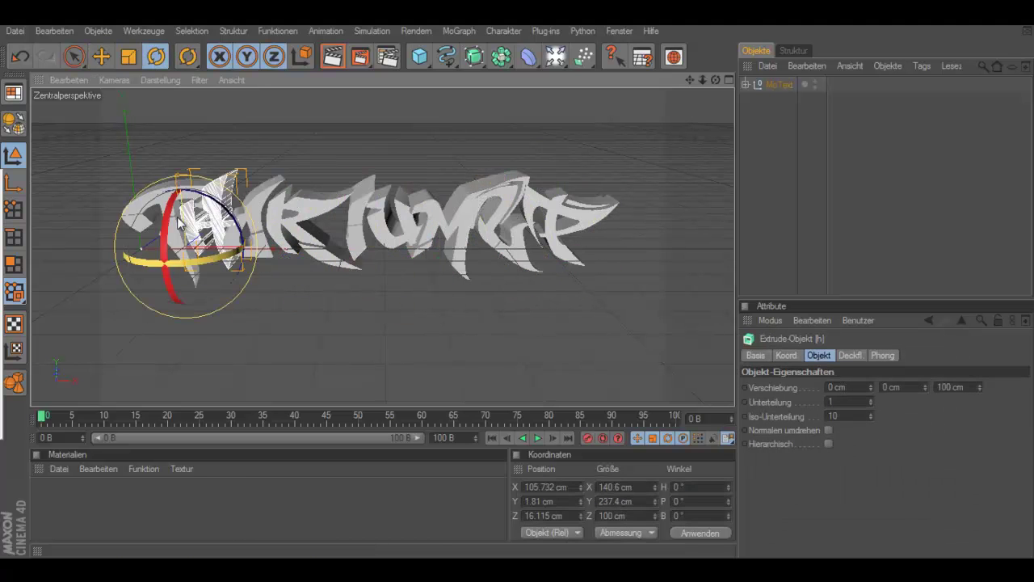
ctrl+click(745, 84)
click(154, 218)
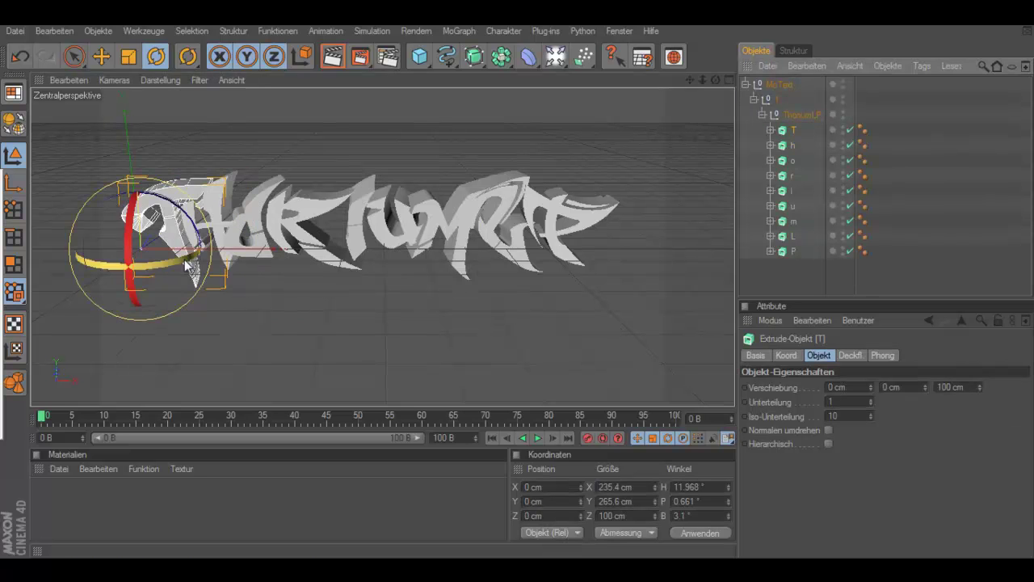
drag(105, 262, 202, 263)
click(762, 114)
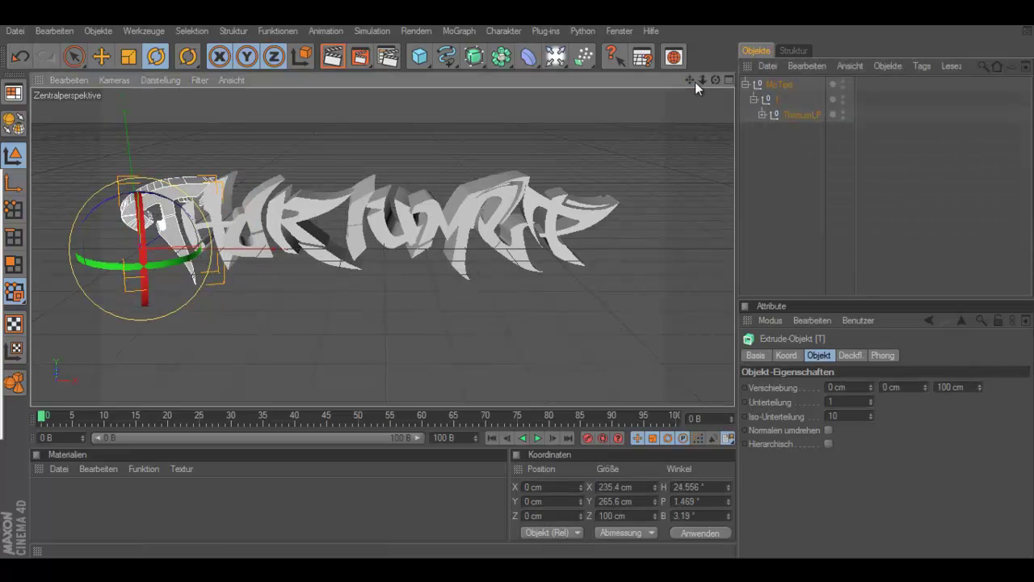
drag(694, 81, 682, 82)
- Create a yellow material with 9% reflection and apply the black material to the letters
double_click(83, 509)
click(393, 169)
click(368, 116)
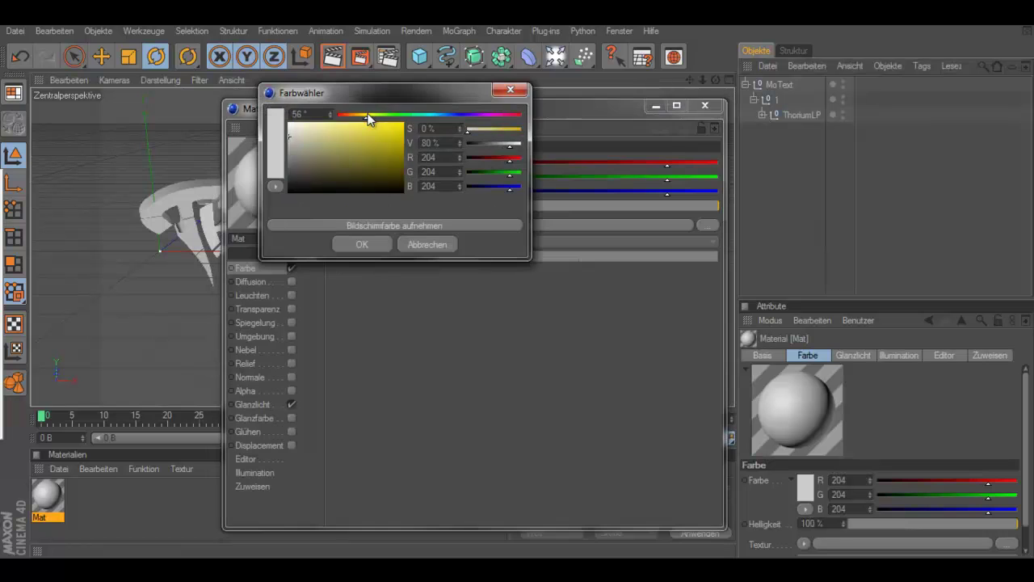
click(401, 122)
click(362, 244)
click(291, 323)
drag(445, 204, 464, 208)
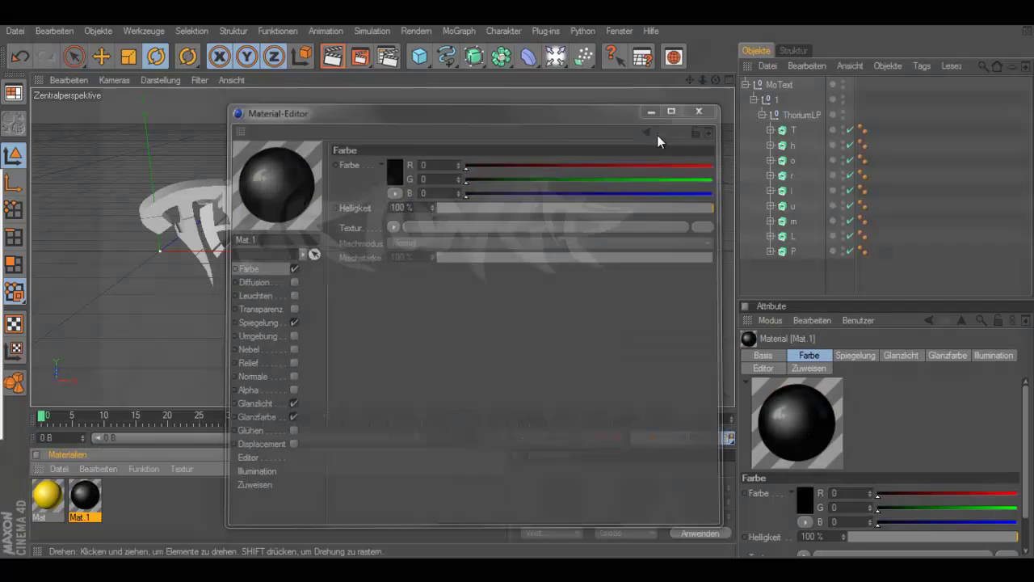
drag(82, 503, 335, 231)
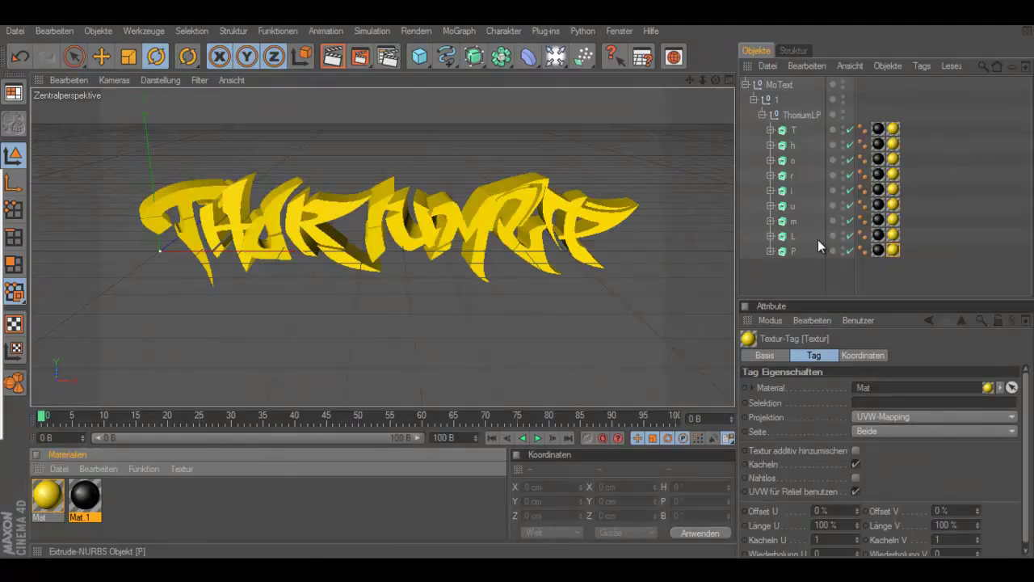
- Give all nine letters rounded start and end caps with the Eingelassen rounding type
click(873, 265)
key(ctrl+r)
click(436, 234)
drag(891, 140, 775, 257)
click(851, 354)
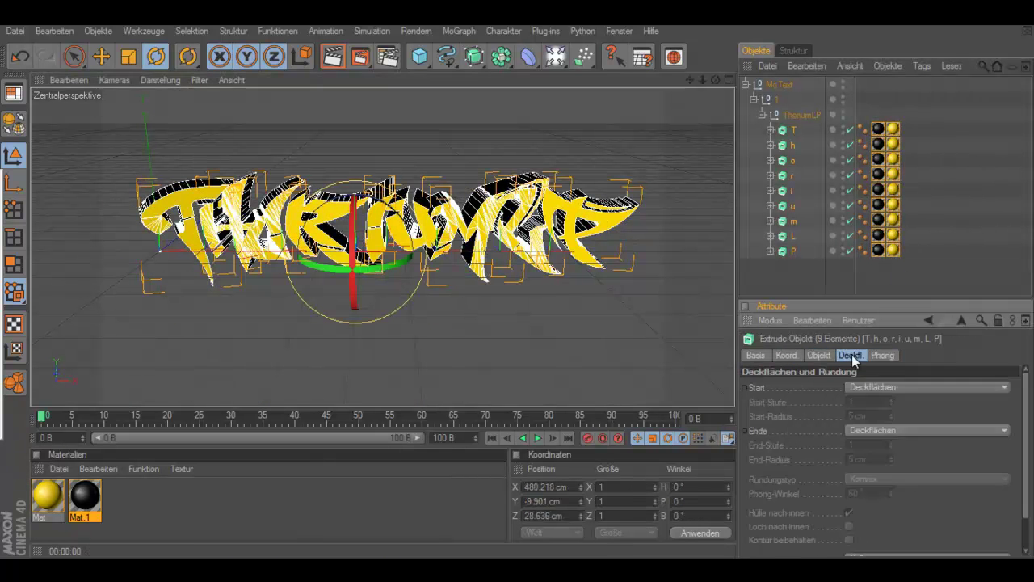
click(889, 387)
click(873, 440)
click(892, 430)
click(891, 462)
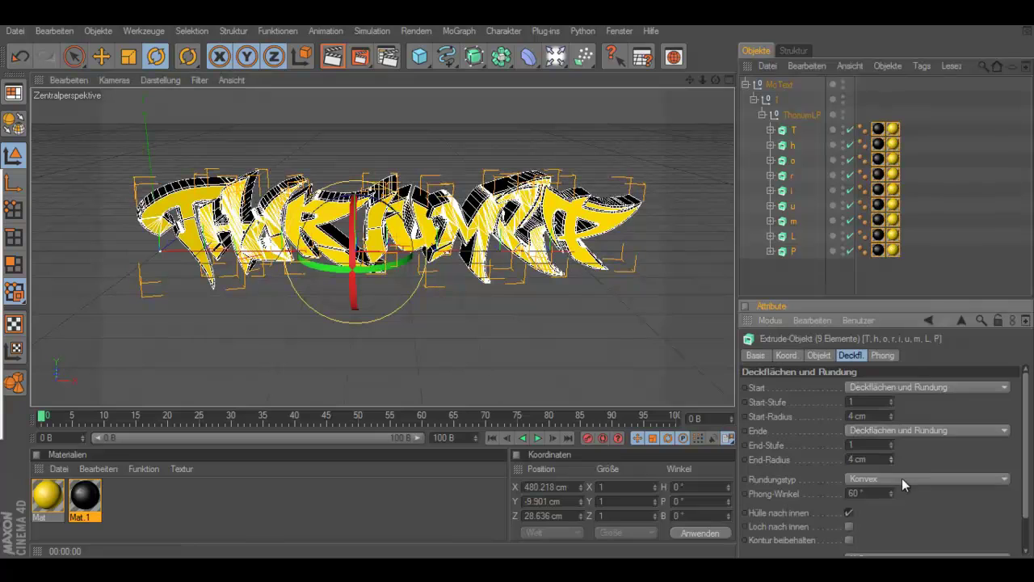
click(902, 478)
key(ctrl+r)
click(540, 238)
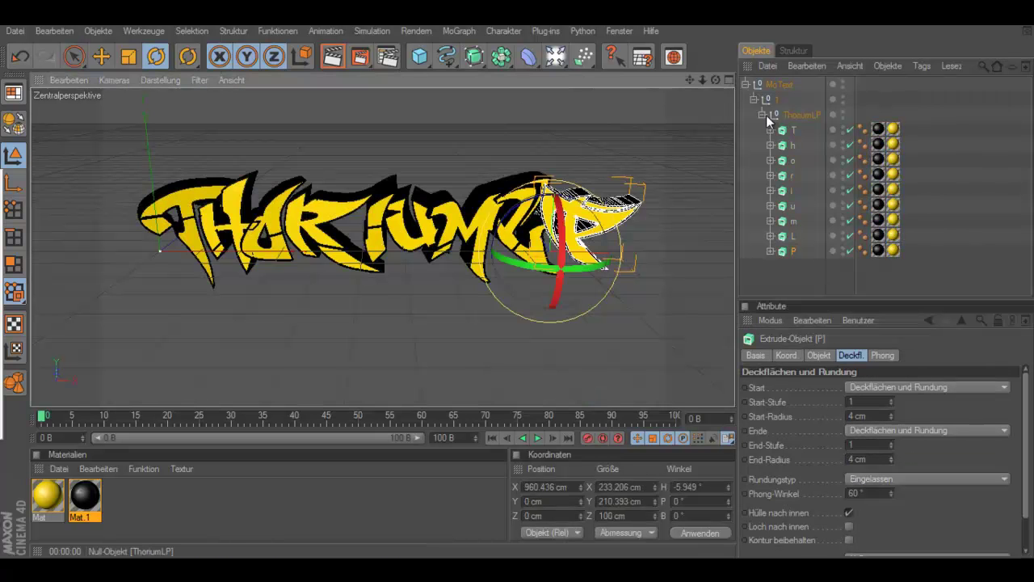
- Add a spot light and angle it toward the text
click(745, 84)
drag(702, 80, 679, 80)
drag(555, 56, 577, 97)
drag(215, 256, 169, 328)
- Reposition the first light in front of the text, undoing unwanted moves
key(e)
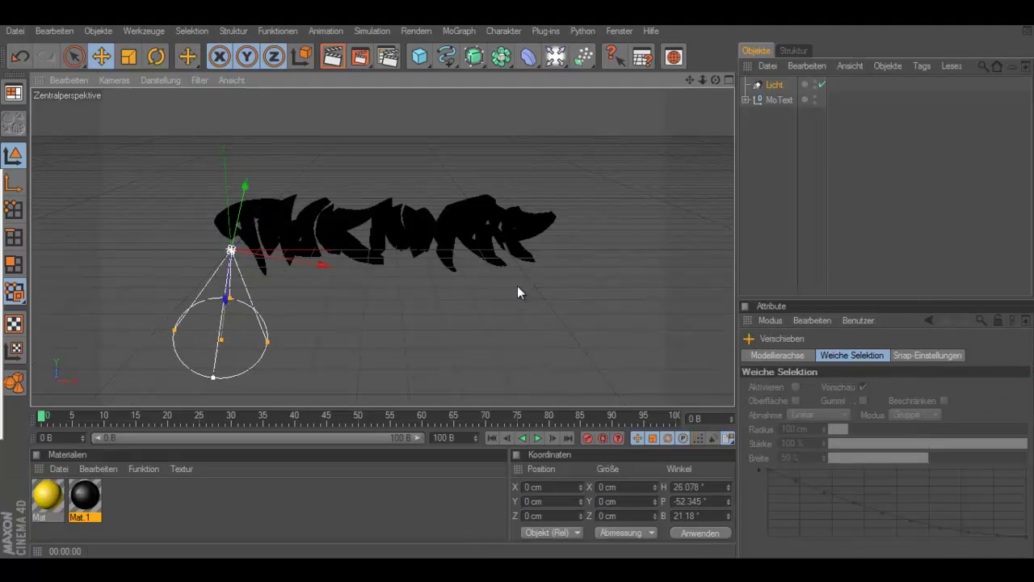
drag(227, 199, 500, 287)
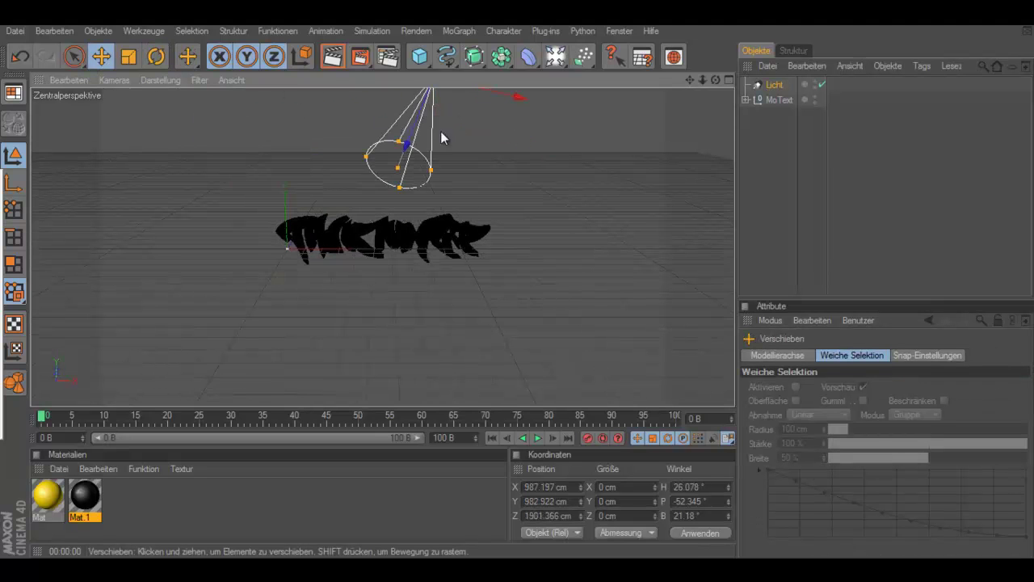
scroll(440, 138, down, 2)
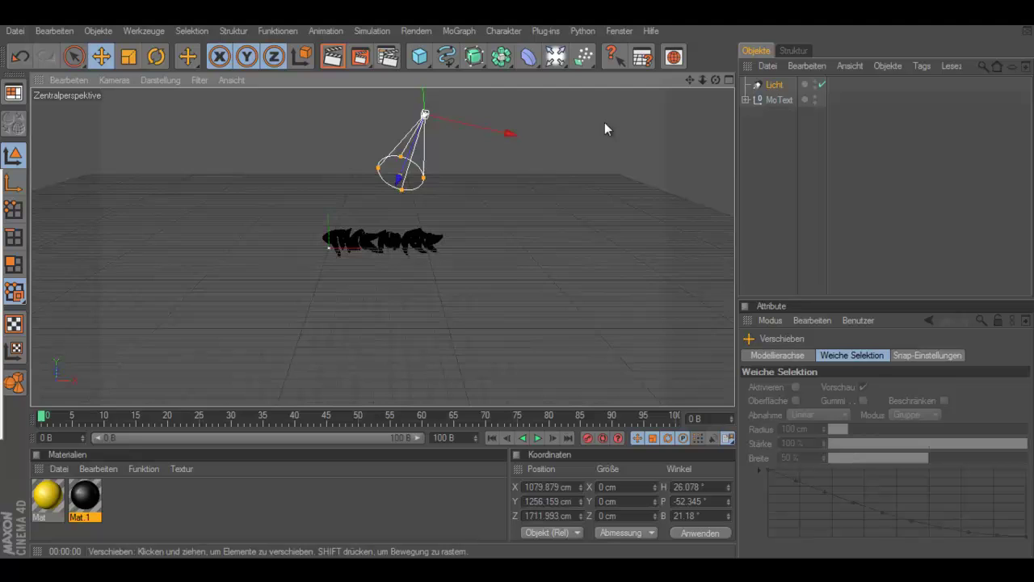
drag(604, 122, 450, 231)
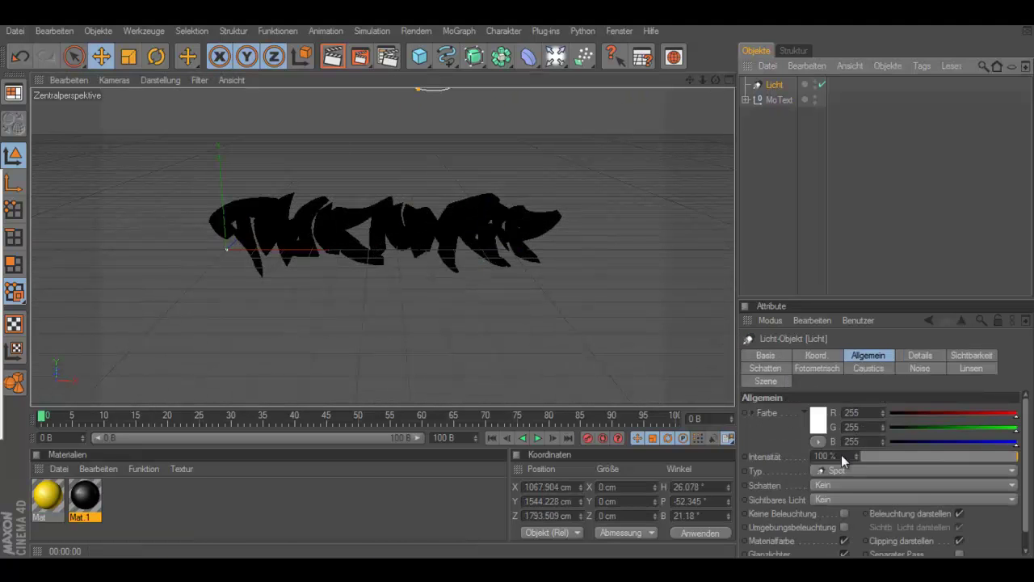
key(ctrl+y)
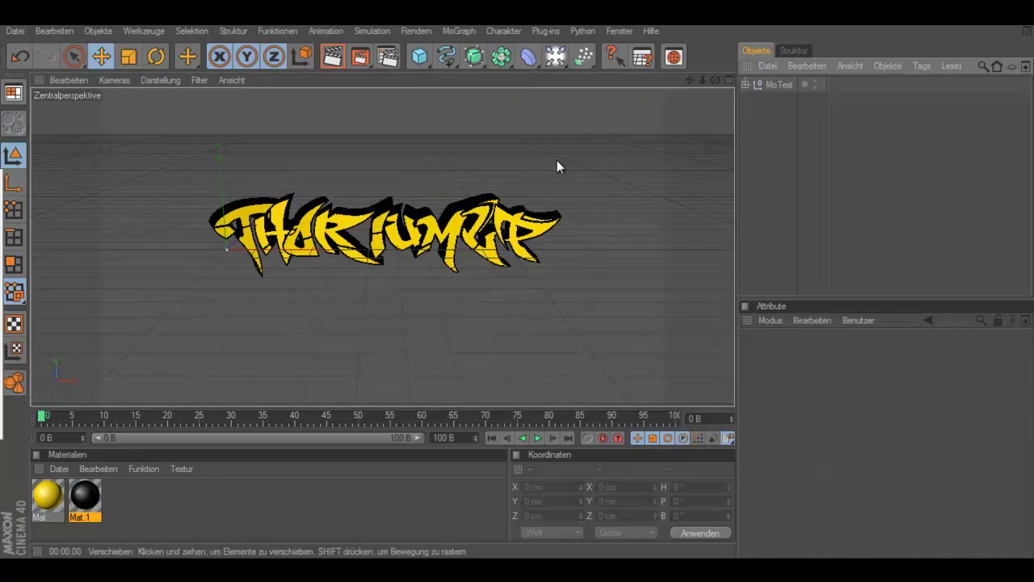
key(ctrl+y)
key(ctrl+y)
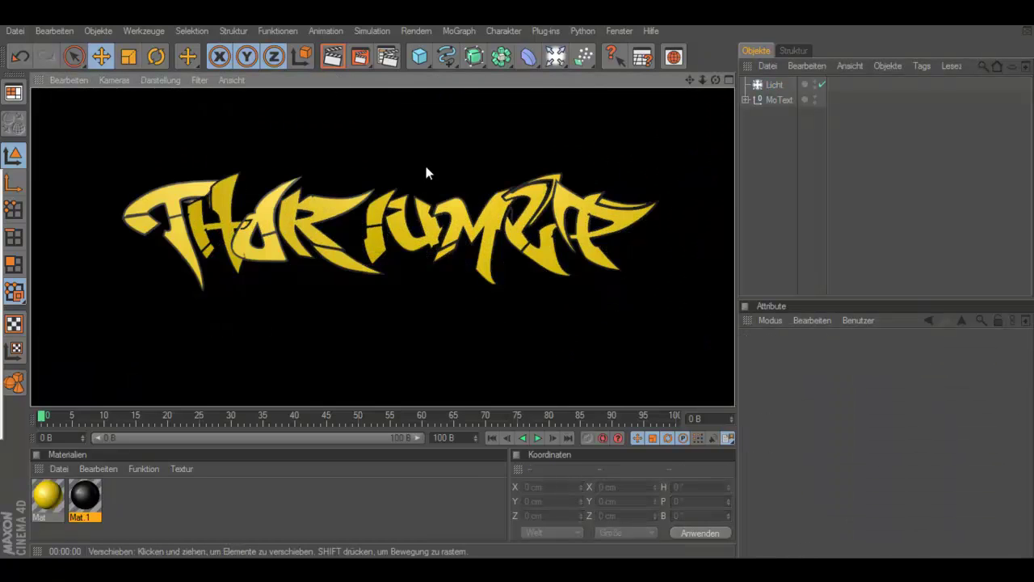
key(ctrl+z)
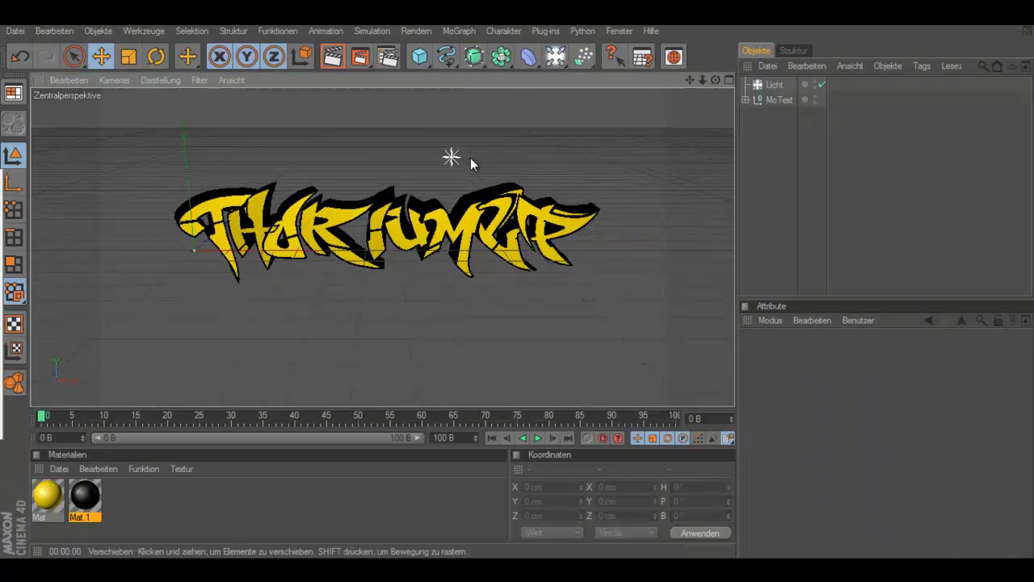
key(ctrl+z)
- Add a second spot light high above the text and render a preview
drag(555, 56, 598, 89)
mouse_move(245, 172)
mouse_down()
mouse_move(230, 115)
mouse_move(253, 201)
mouse_up()
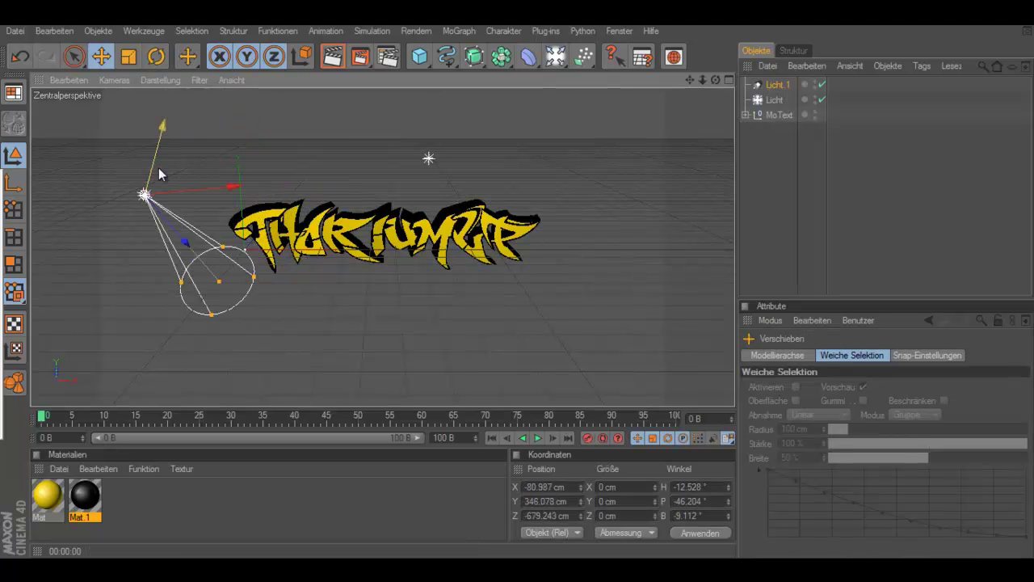
scroll(159, 174, down, 3)
drag(168, 224, 517, 284)
drag(358, 188, 353, 104)
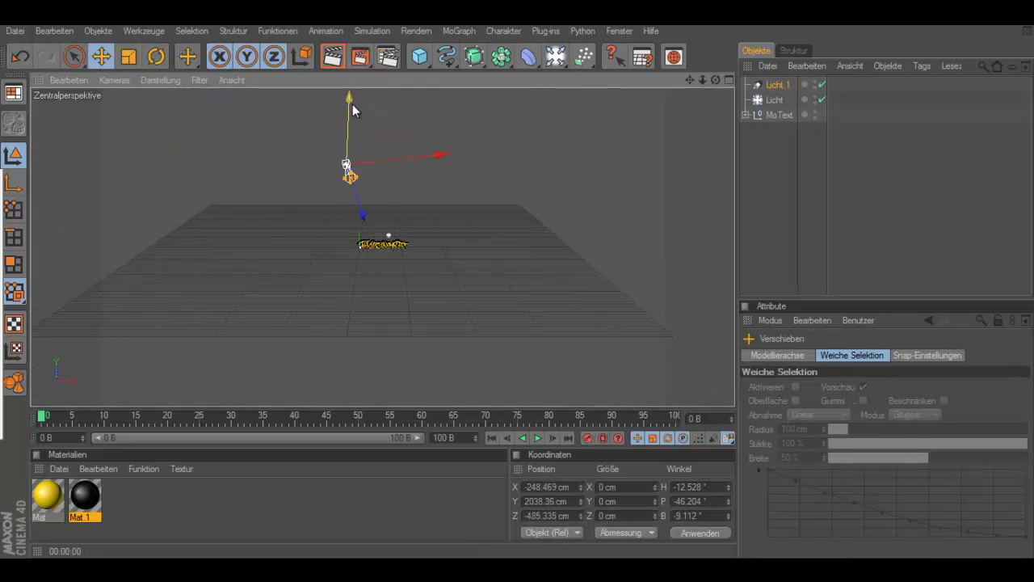
scroll(361, 259, up, 5)
key(ctrl+r)
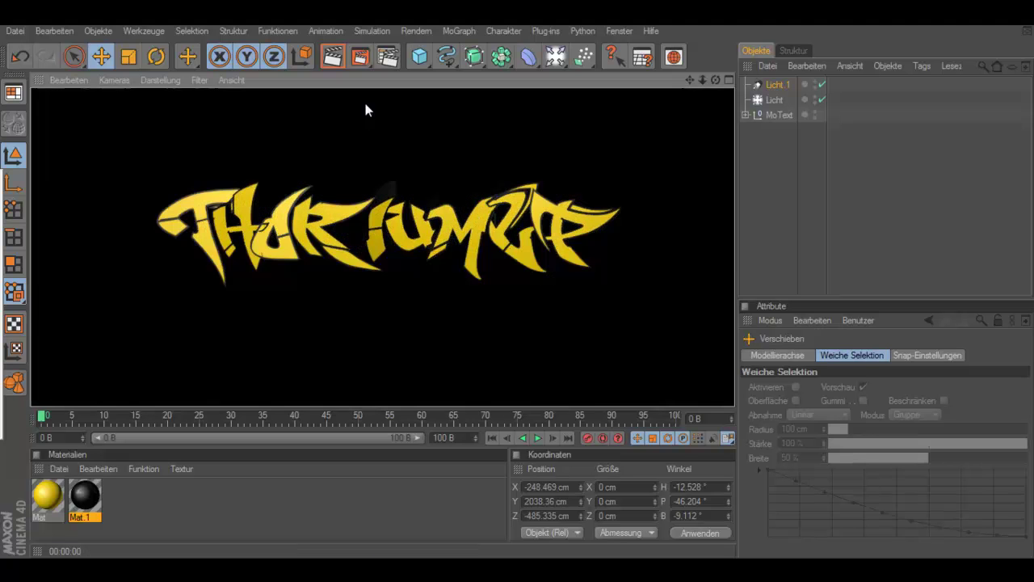
- Give the main light soft shadow maps and preview the render
click(774, 99)
click(913, 484)
click(882, 485)
key(ctrl+r)
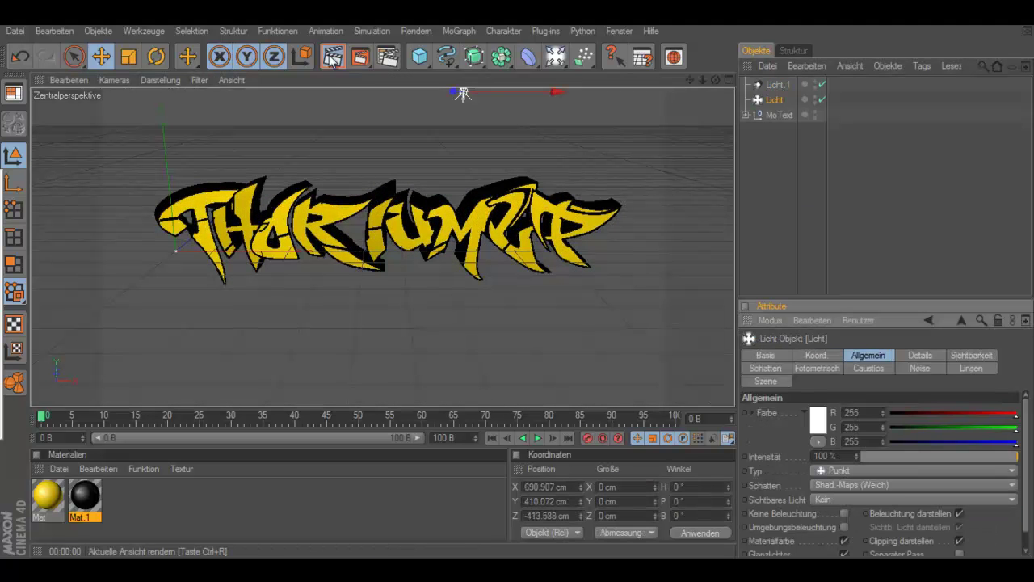
click(463, 313)
- Review the black Mat.1 reflection settings, then add an area light, Licht.2
click(47, 494)
double_click(85, 494)
click(257, 323)
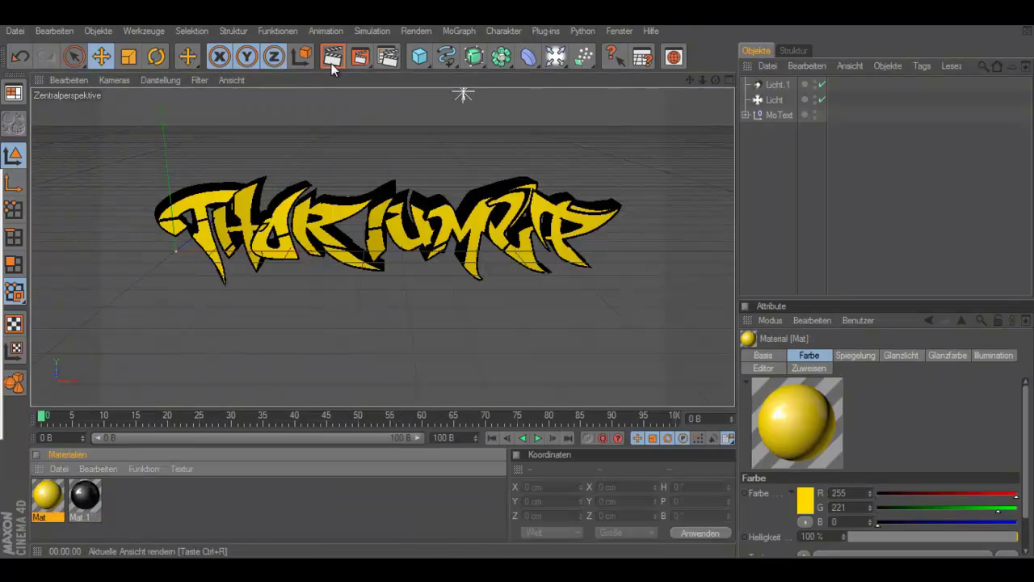
key(ctrl+r)
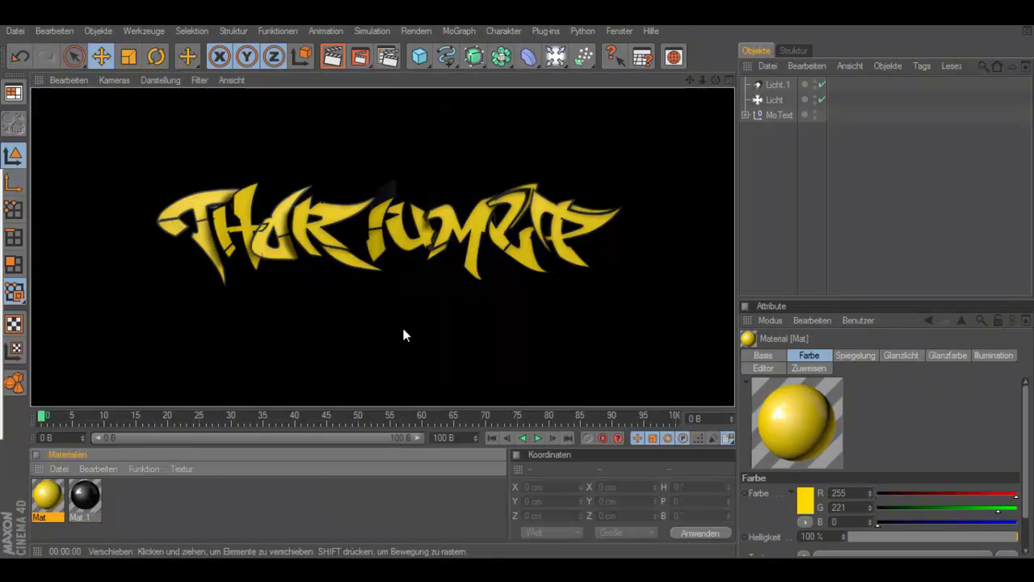
click(404, 331)
click(555, 56)
click(630, 126)
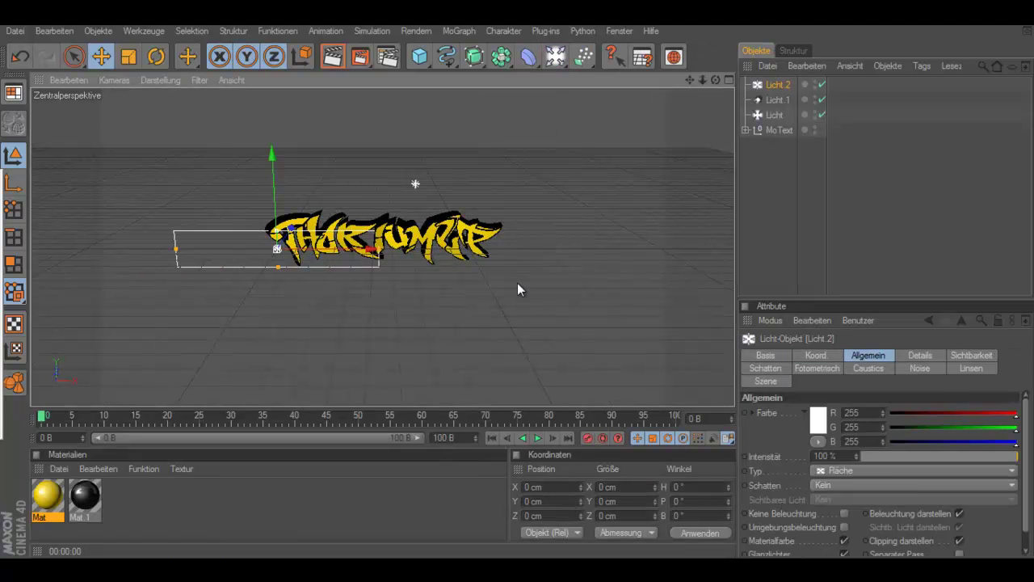
- Raise area light Licht.2 above the text and preview the render
key(r)
drag(517, 281, 373, 342)
scroll(374, 344, up, 3)
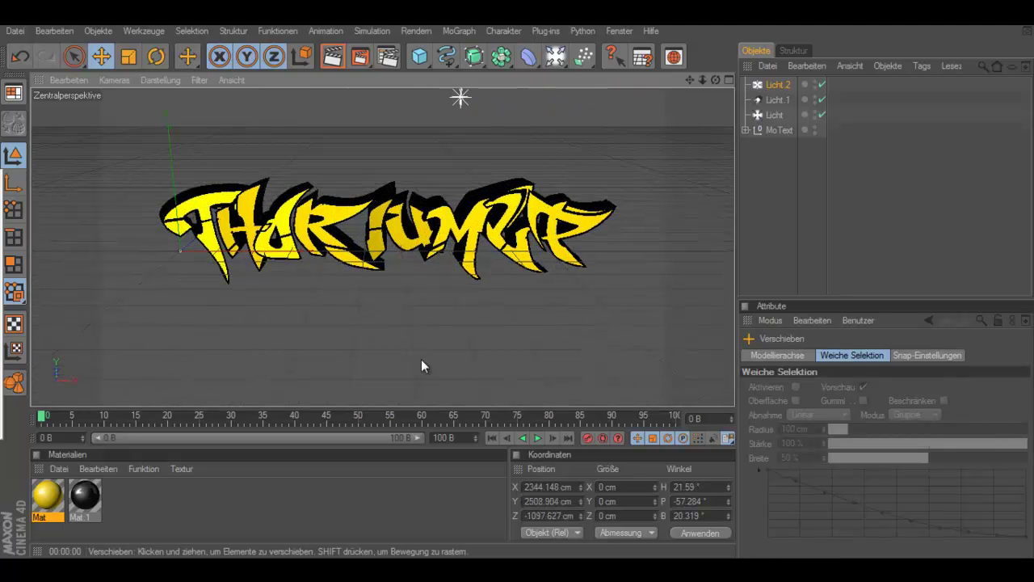
click(332, 56)
click(436, 311)
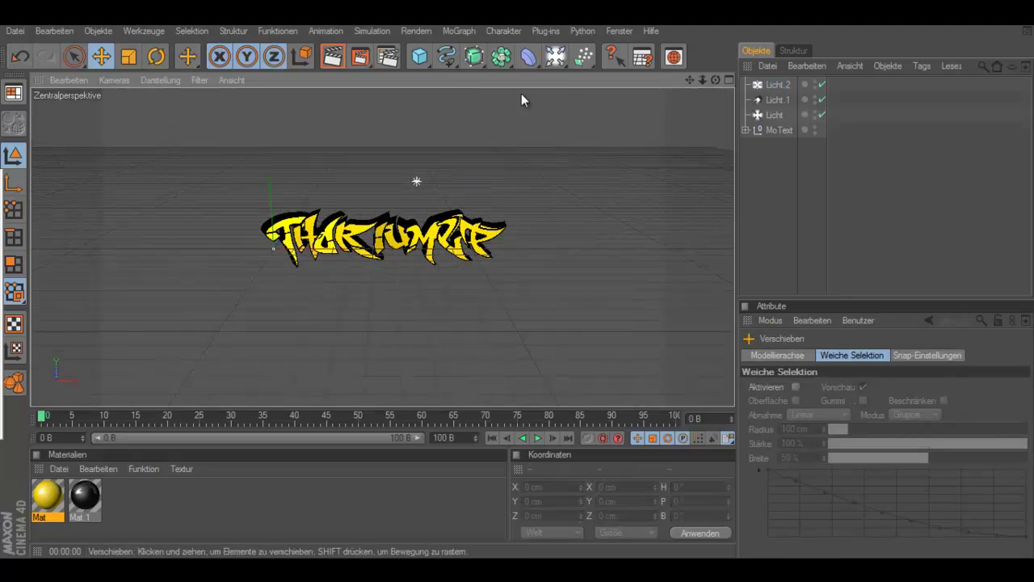
- Add a second area light, Licht.3, and tilt it to face the text
drag(554, 56, 632, 130)
click(631, 130)
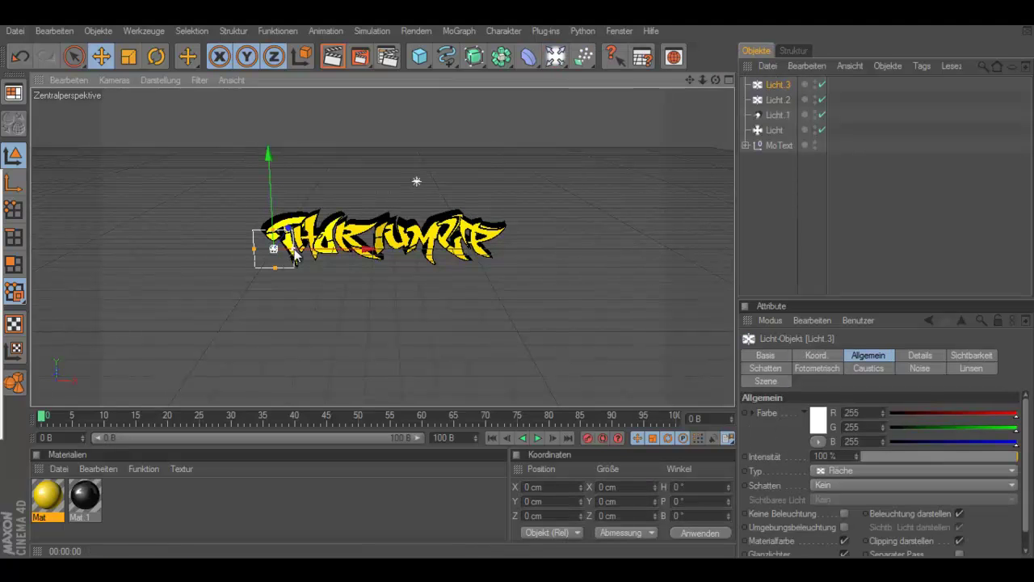
click(101, 56)
drag(268, 374, 261, 220)
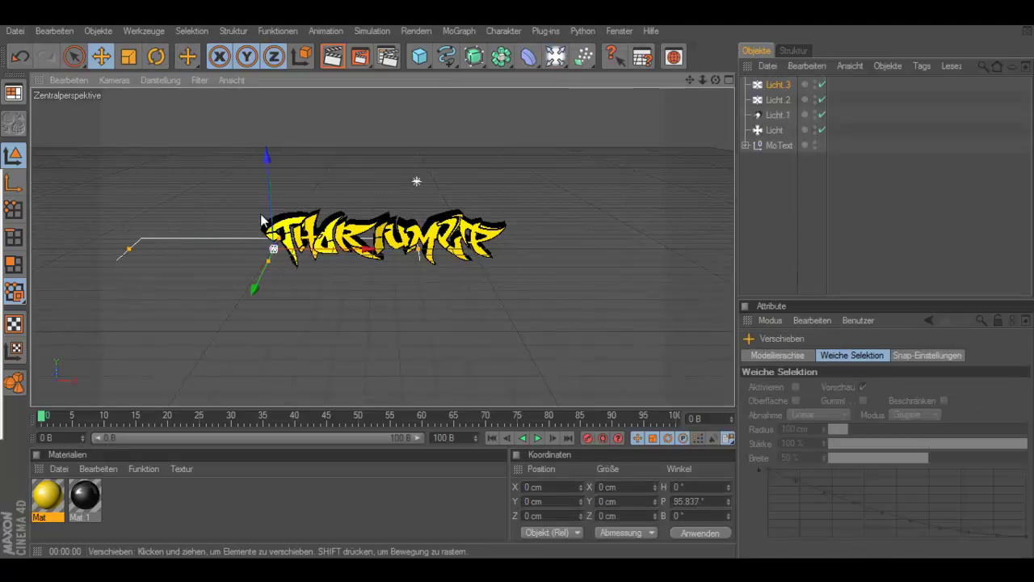
- Position Licht.3 on the text and slightly below it using the top and front views
click(728, 80)
click(728, 80)
click(777, 84)
drag(485, 174, 516, 283)
middle_click(634, 198)
middle_click(634, 323)
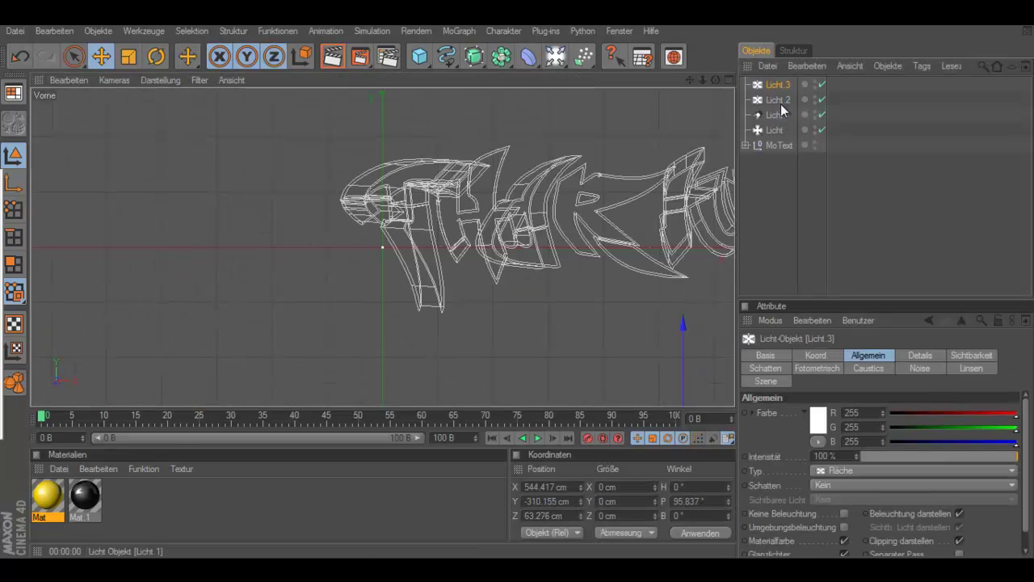
drag(685, 323, 557, 296)
middle_click(406, 152)
key(F1)
click(332, 57)
- Copy Licht.3 to Licht.4, raise it above the text and tilt it down
ctrl+drag(778, 86, 778, 95)
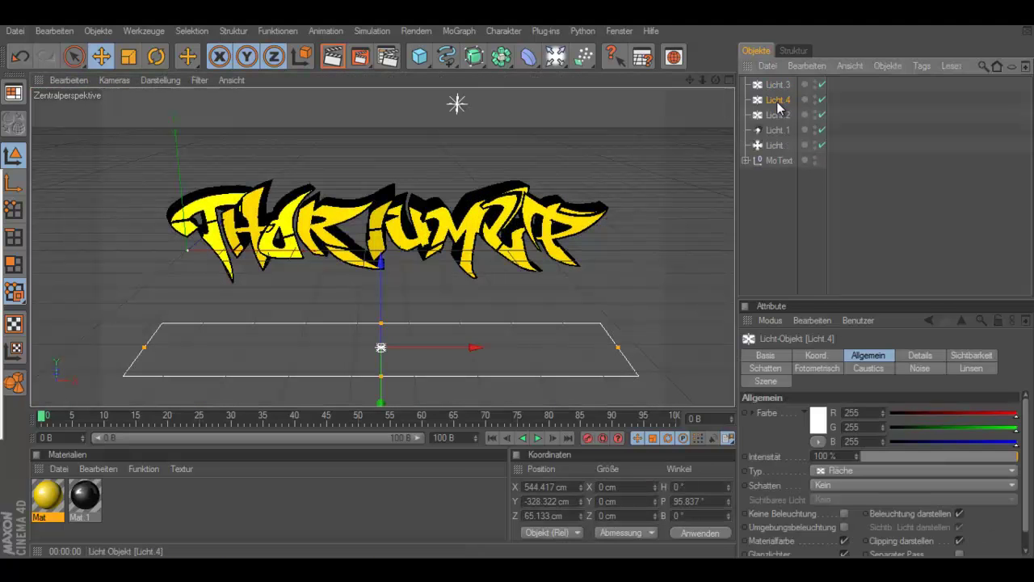
drag(380, 179, 380, 121)
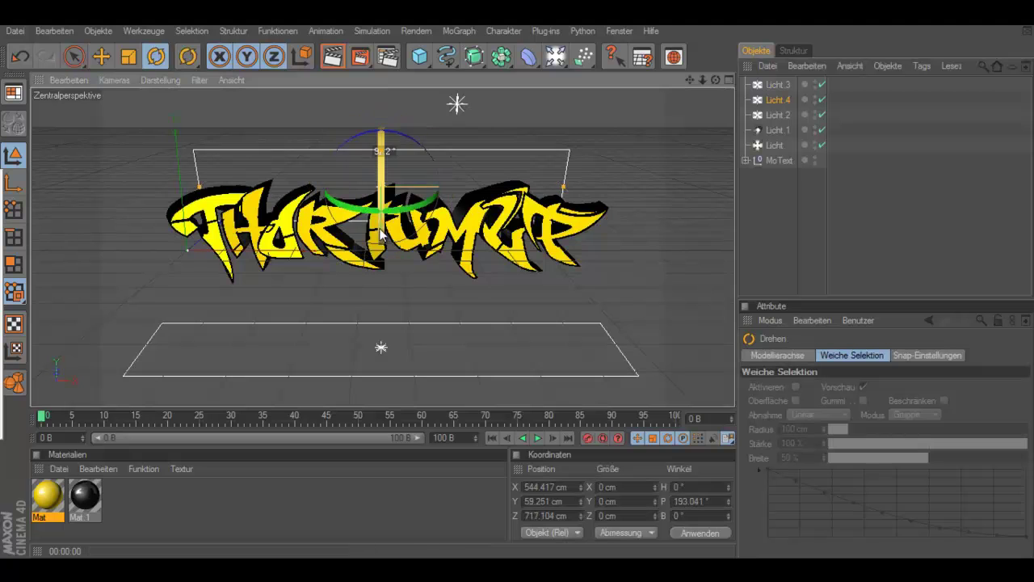
mouse_move(380, 161)
alt+mouse_down()
mouse_move(523, 283)
mouse_move(321, 223)
alt+mouse_up()
mouse_move(705, 84)
alt+mouse_down()
mouse_move(644, 114)
mouse_move(517, 282)
alt+mouse_up()
click(337, 59)
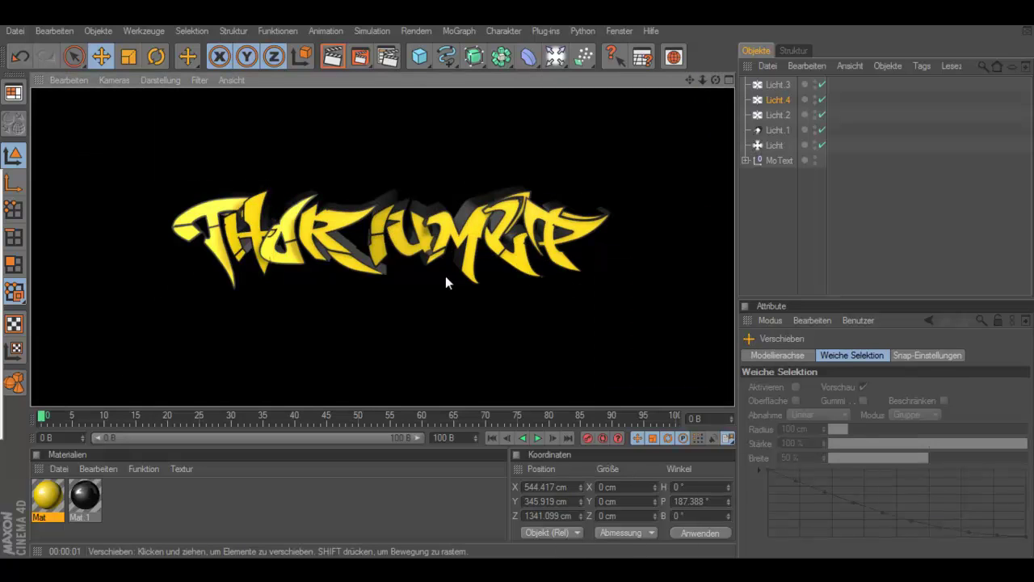
click(379, 315)
- Set all lights to soft shadow maps and preview the result
click(778, 84)
shift+click(774, 145)
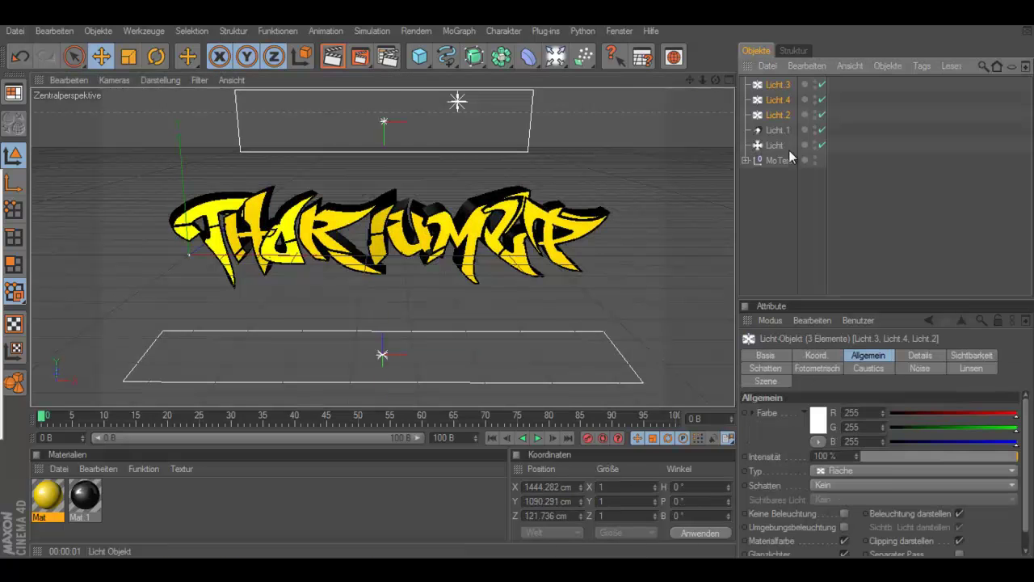
click(856, 484)
click(857, 442)
click(338, 59)
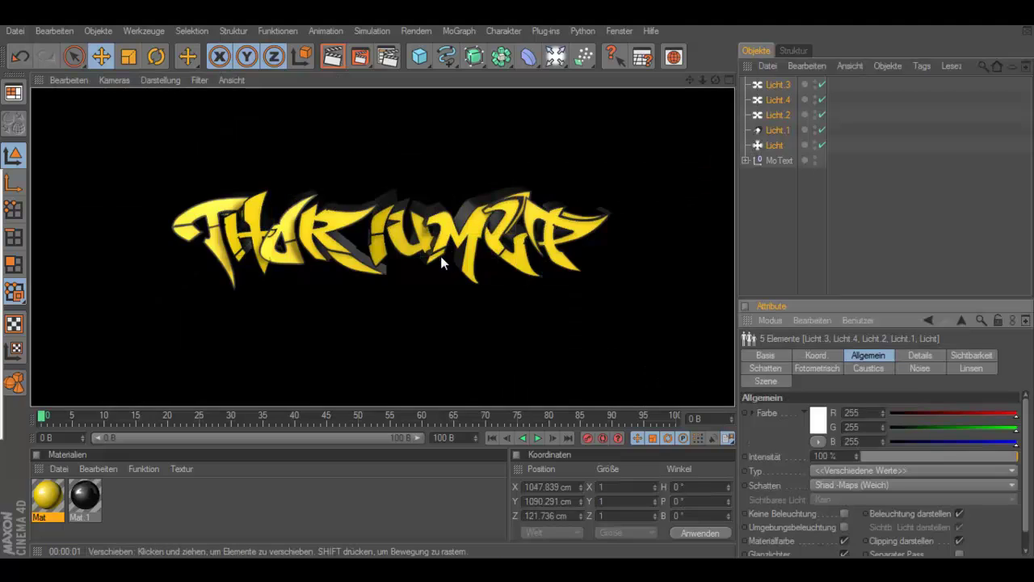
click(430, 255)
- Add Ambient Occlusion in the render settings
key(ctrl+b)
click(127, 278)
click(193, 276)
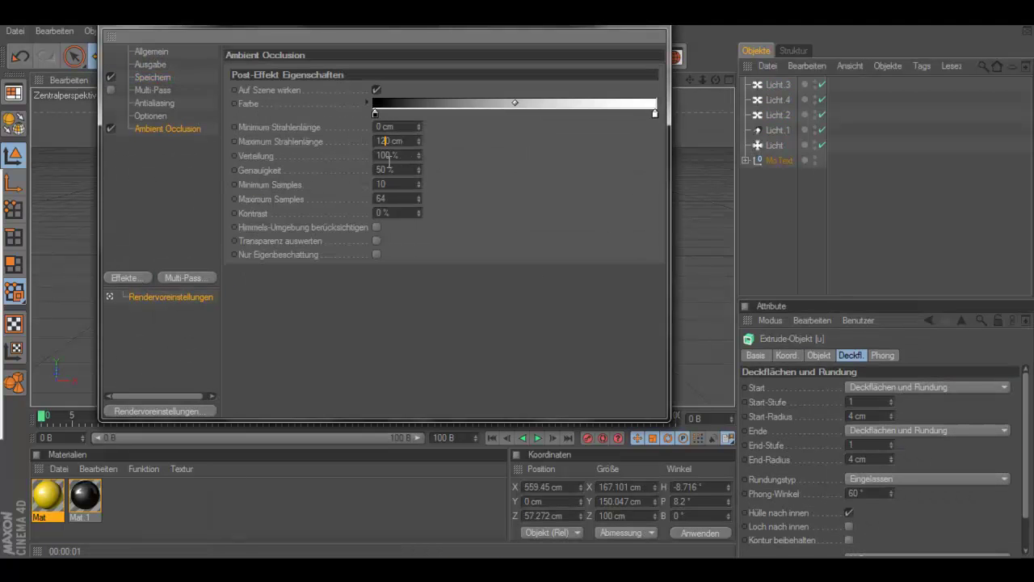
- Add Global Illumination with Mittel entry density, set antialiasing to Bestes, and render
drag(128, 277, 204, 370)
click(388, 102)
click(381, 177)
click(358, 71)
click(408, 117)
click(366, 174)
click(165, 104)
click(396, 72)
click(371, 116)
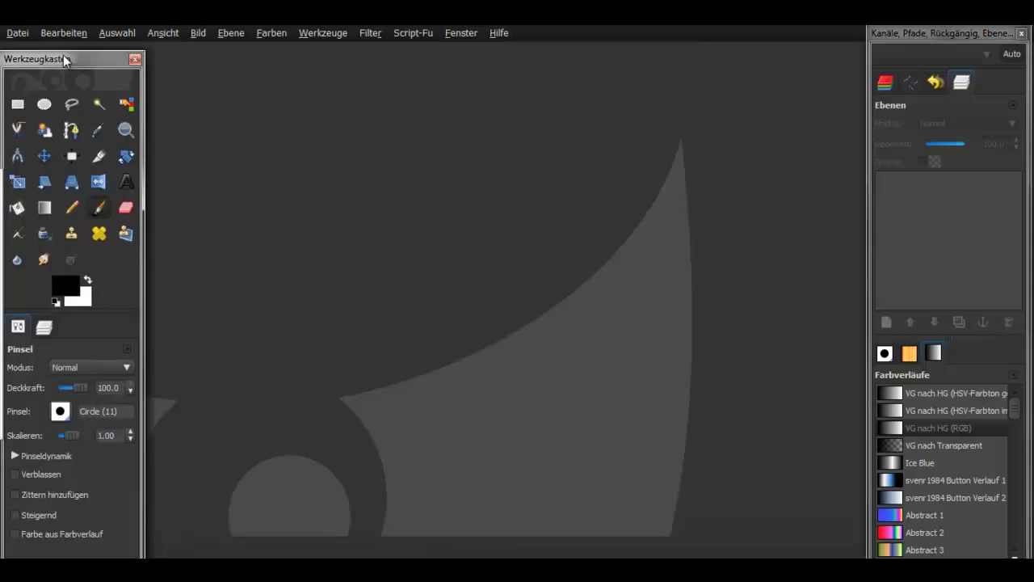
- In GIMP, create a new white canvas from a size template
click(16, 33)
click(56, 50)
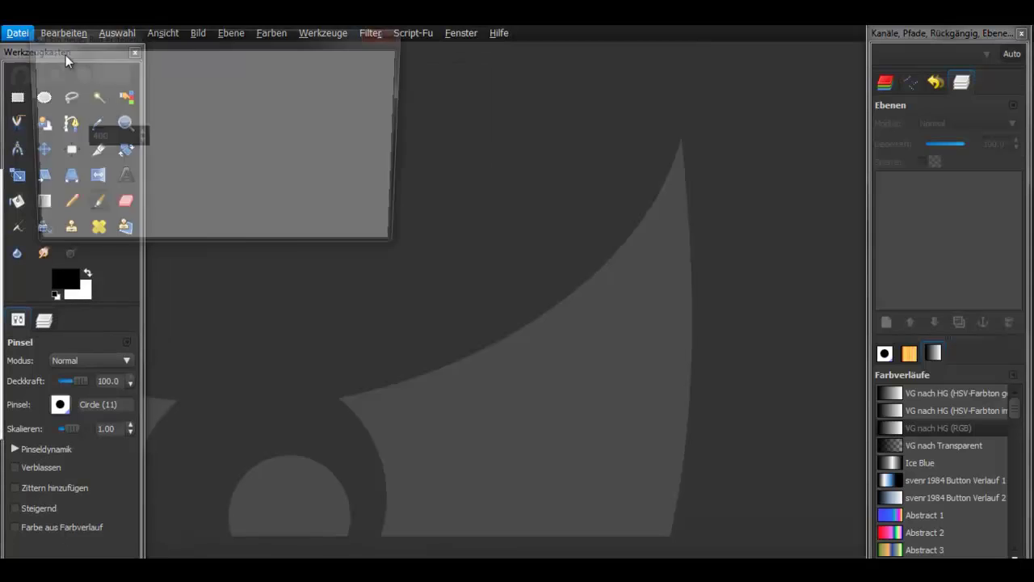
click(150, 69)
click(260, 229)
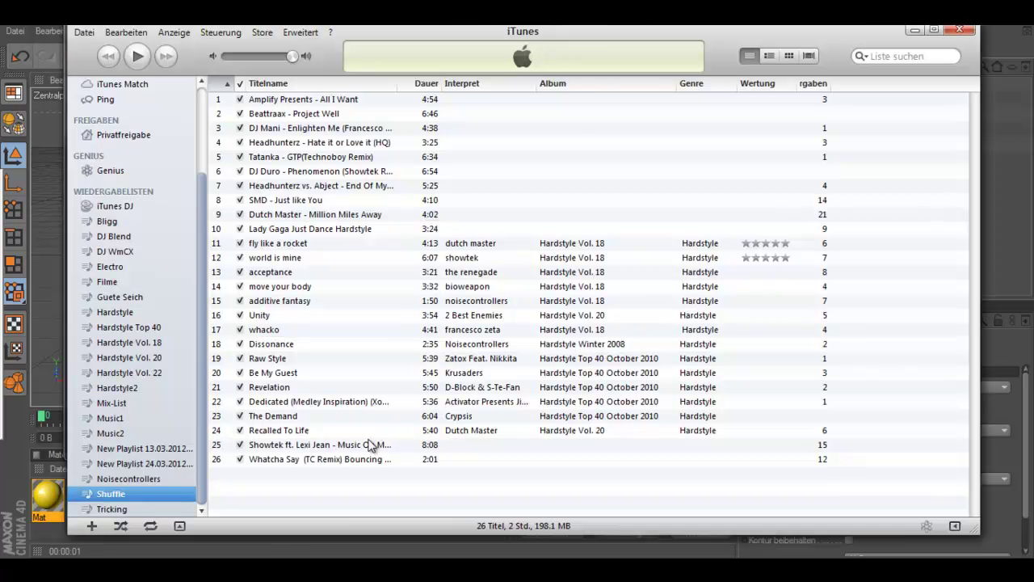
- Add a new layer and bucket-fill it with orange as the background
click(323, 444)
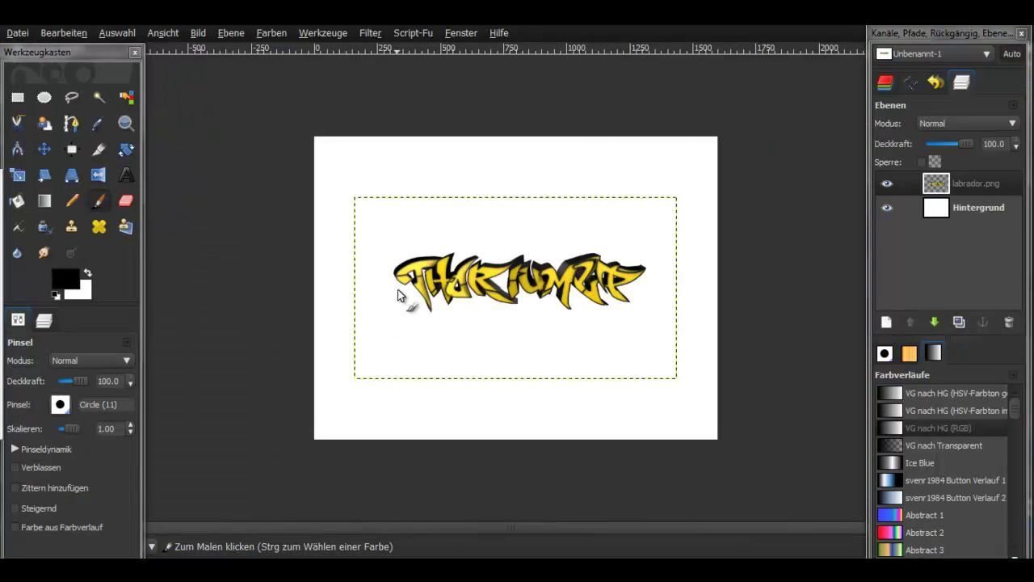
click(54, 150)
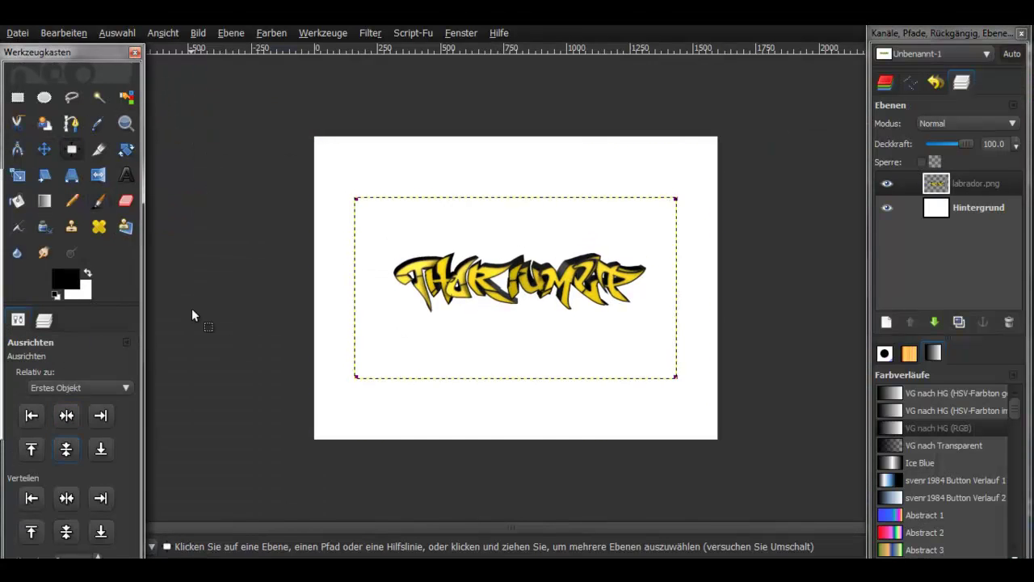
click(48, 409)
click(108, 360)
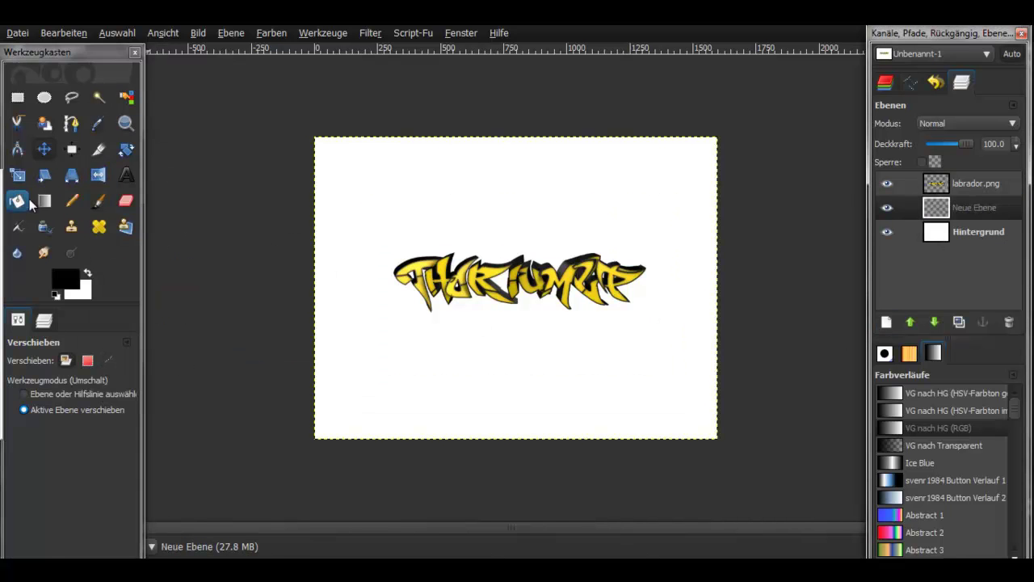
click(18, 201)
click(66, 279)
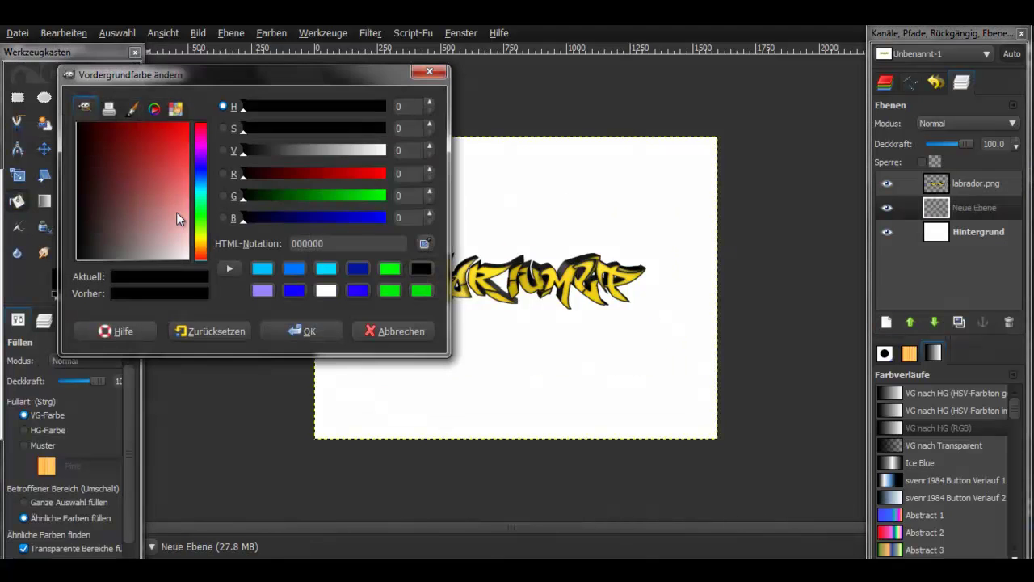
click(201, 235)
click(295, 330)
click(372, 227)
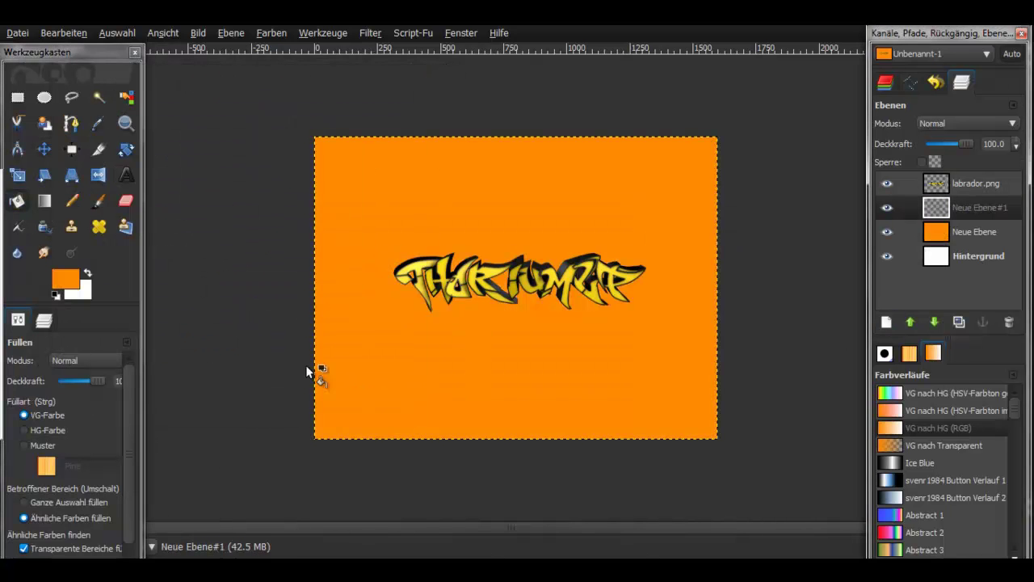
- On another new layer, fill the area outside a large central ellipse with black
key(e)
drag(315, 137, 717, 439)
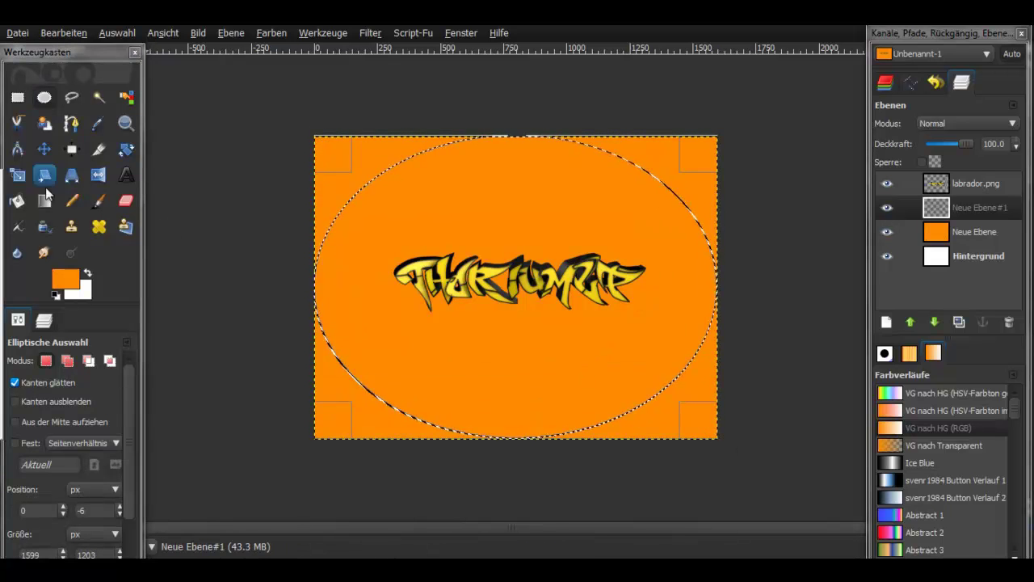
right_click(477, 225)
click(24, 206)
click(65, 279)
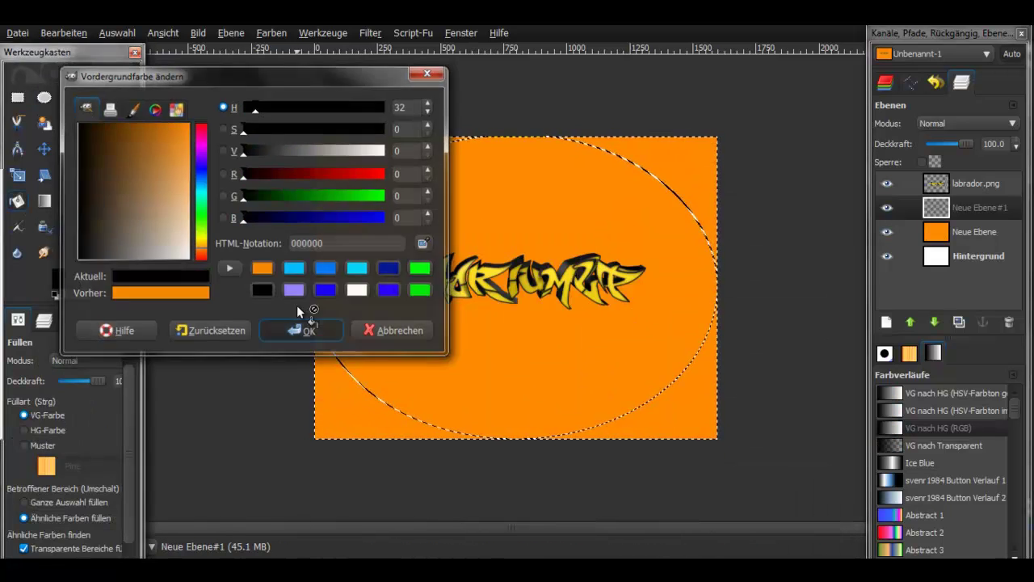
click(288, 331)
click(339, 161)
right_click(479, 282)
click(611, 300)
- Bring up the Blur filters menu to prepare a Gaussian blur of the vignette
click(370, 32)
key(Escape)
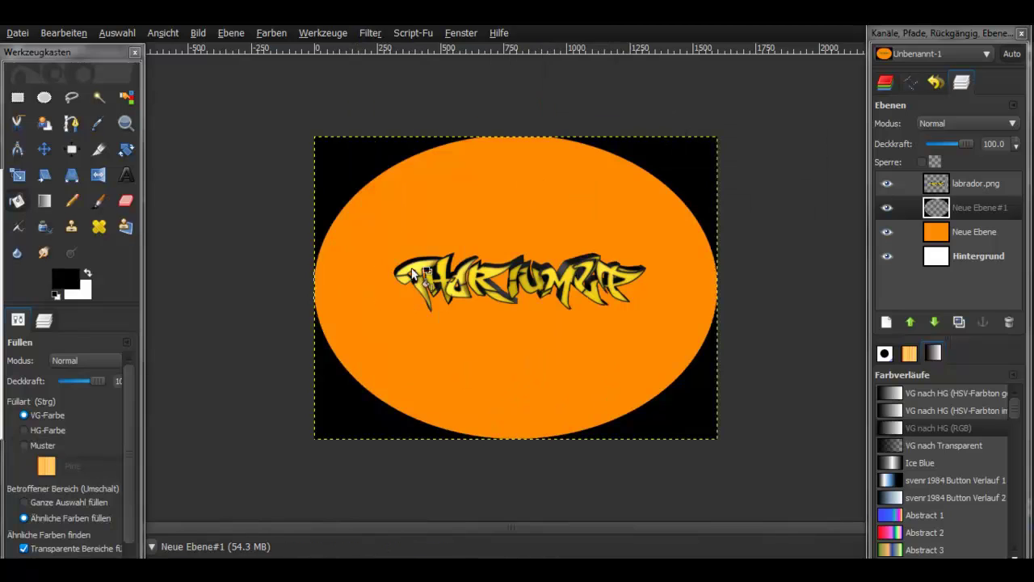
click(370, 33)
- Gaussian-blur the black vignette by 150 px so its edge fades into the orange
click(421, 63)
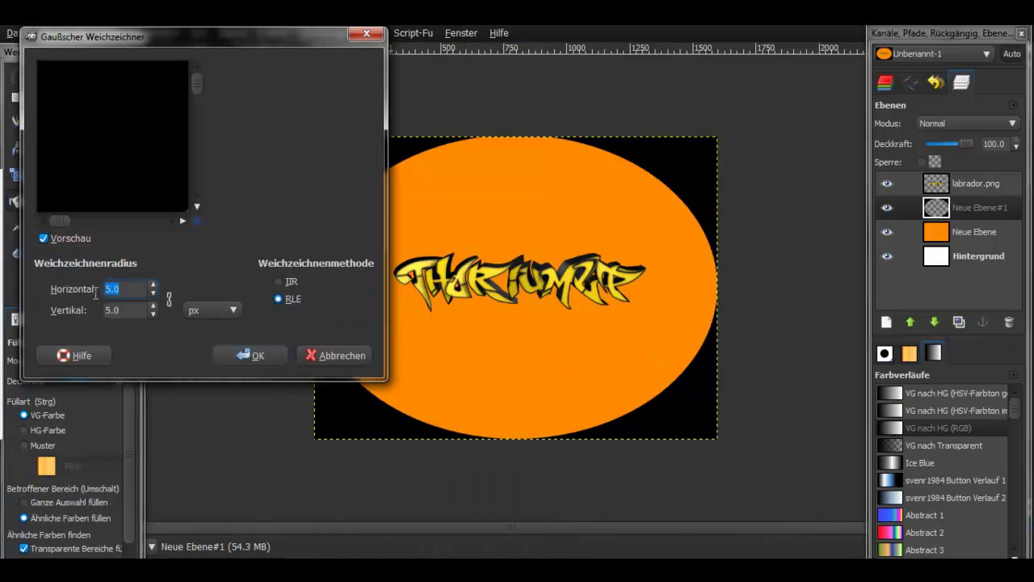
click(229, 355)
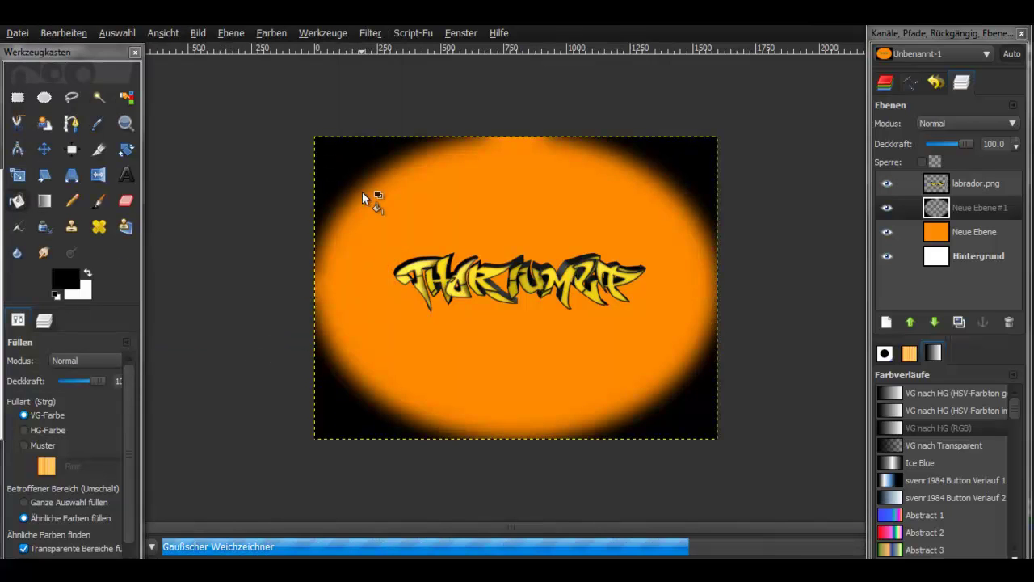
click(959, 322)
right_click(978, 208)
click(888, 154)
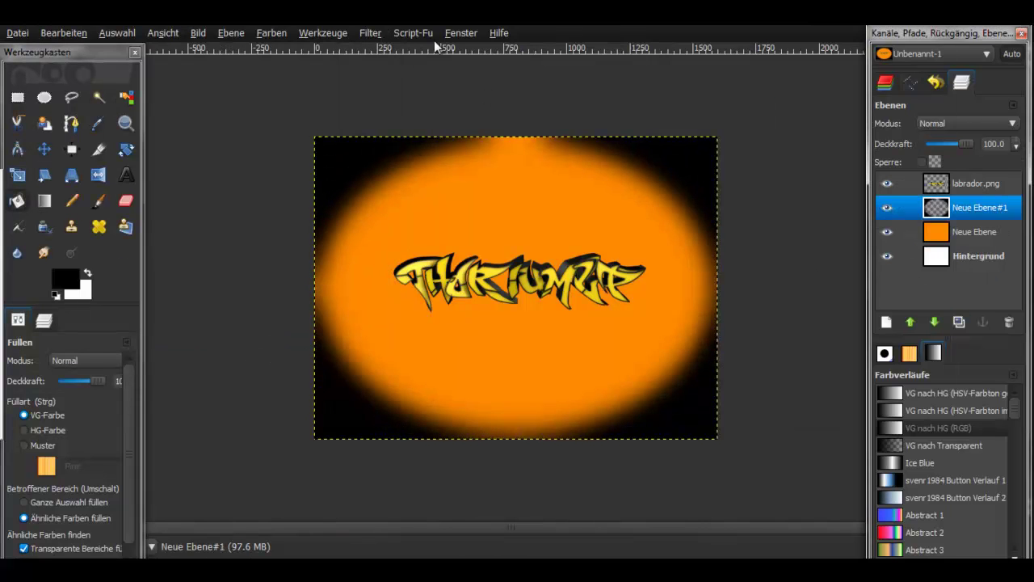
key(ctrl+shift+f)
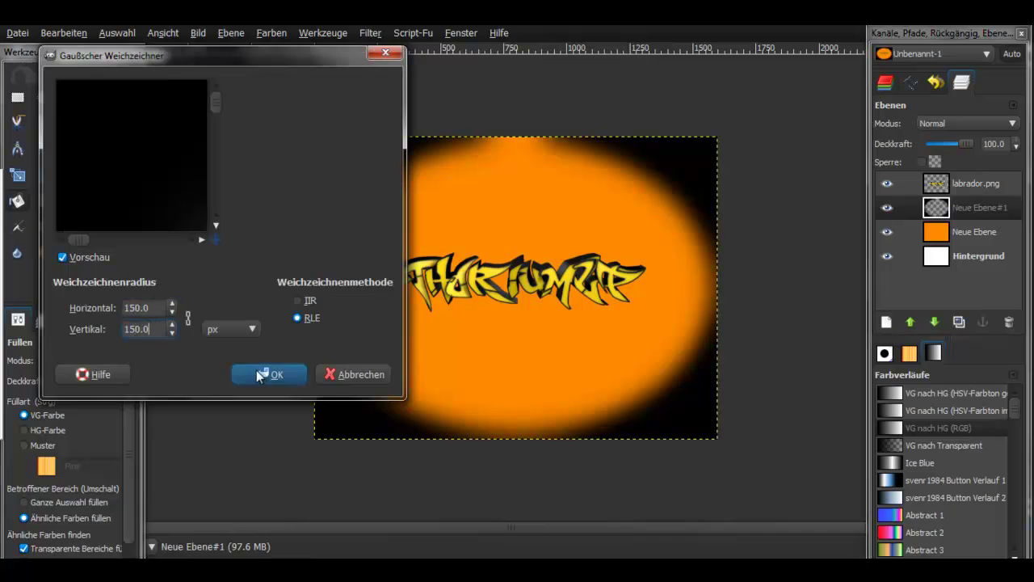
click(259, 374)
- Duplicate the graffiti text layer, abandoning the colourise and merge attempts
click(976, 183)
click(959, 321)
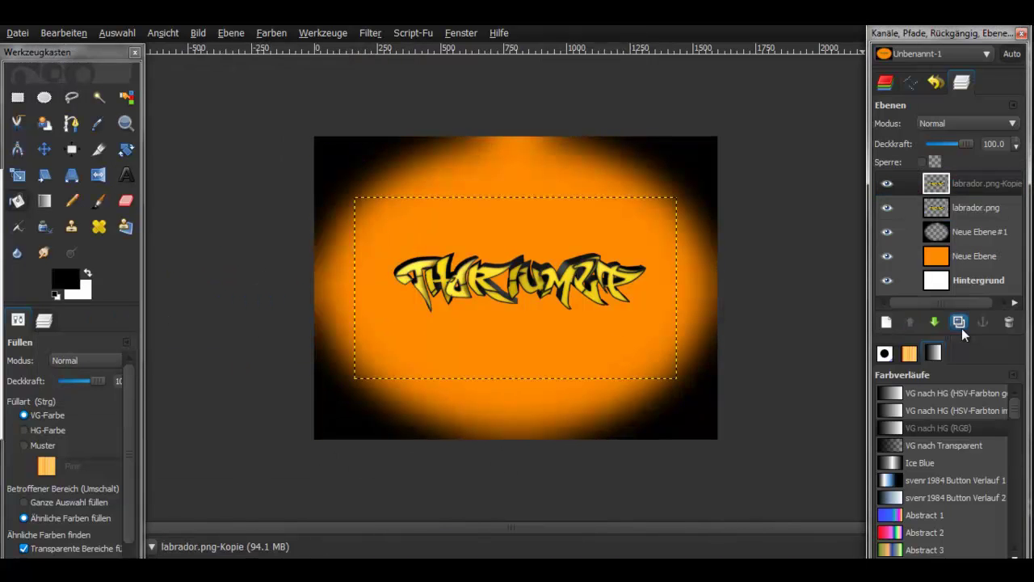
click(272, 32)
click(291, 86)
key(Escape)
key(ctrl+m)
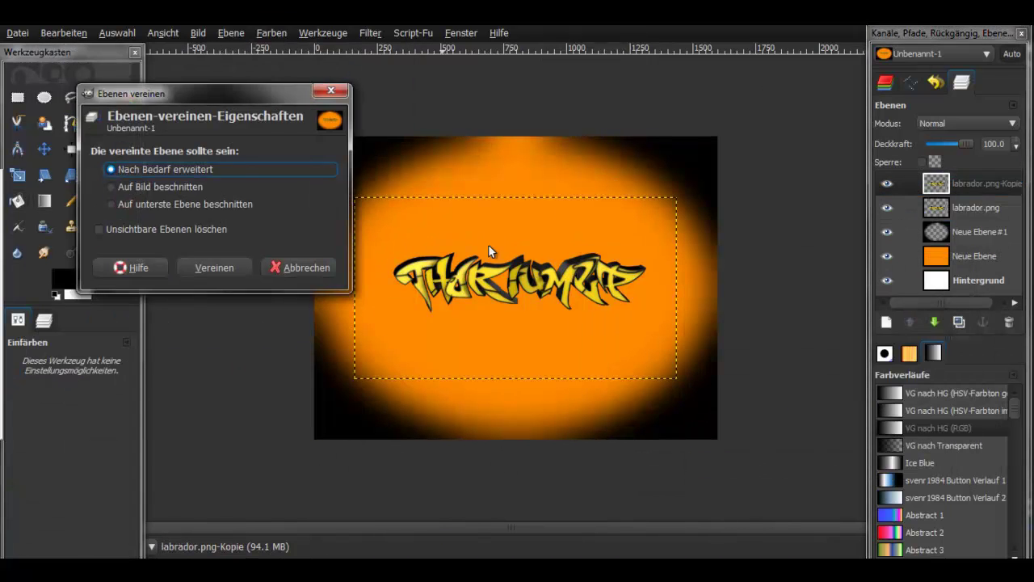
key(Escape)
- Select the text copy's shape and fill it with white
right_click(935, 183)
click(848, 380)
click(18, 201)
key(x)
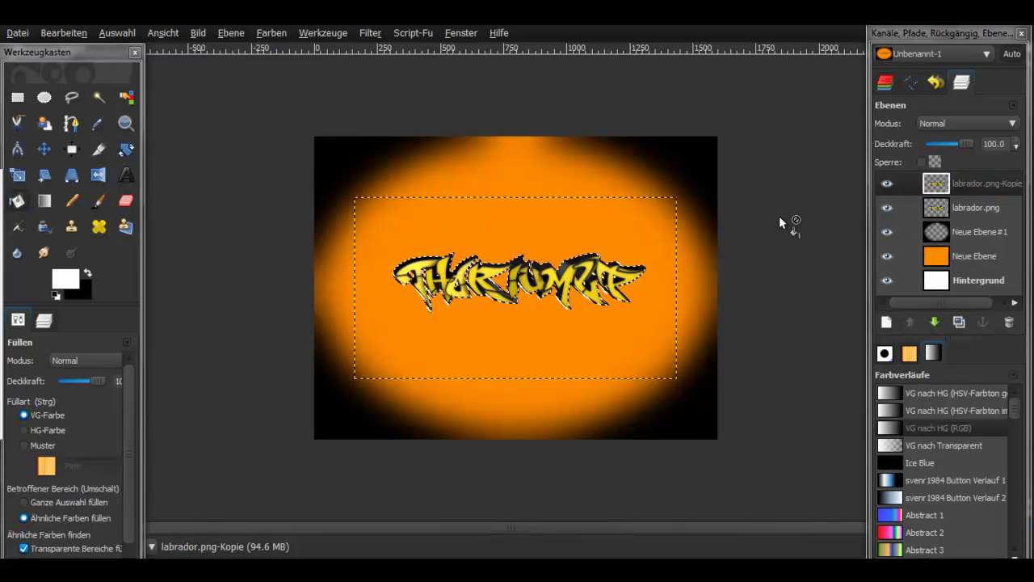
key(p)
key(ctrl+comma)
- Blur the white text copy into a 15 px glow and lower it below the yellow text
right_click(499, 307)
key(Escape)
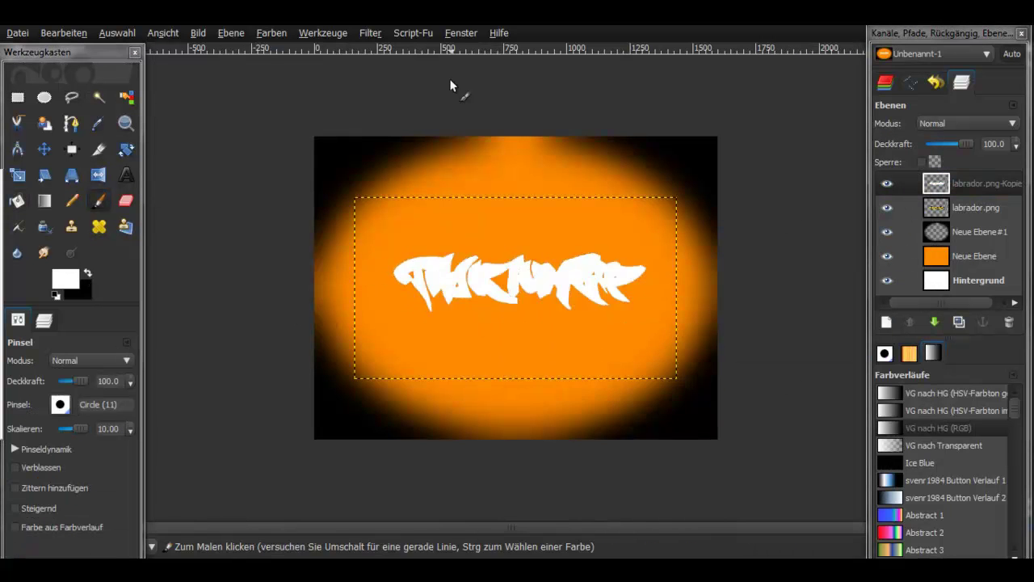
key(shift+ctrl+f)
key(Return)
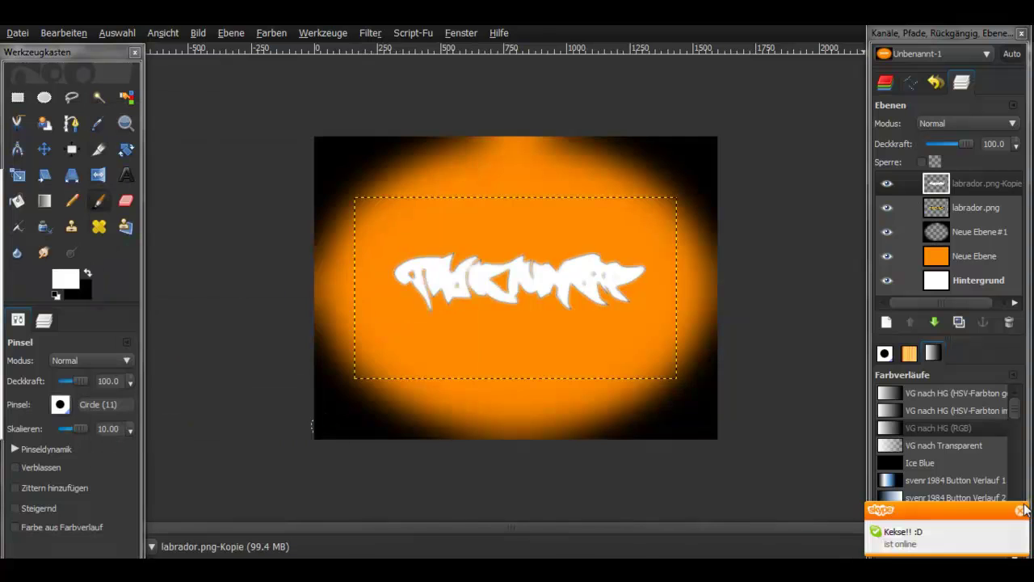
click(1022, 509)
click(934, 321)
click(370, 32)
click(756, 141)
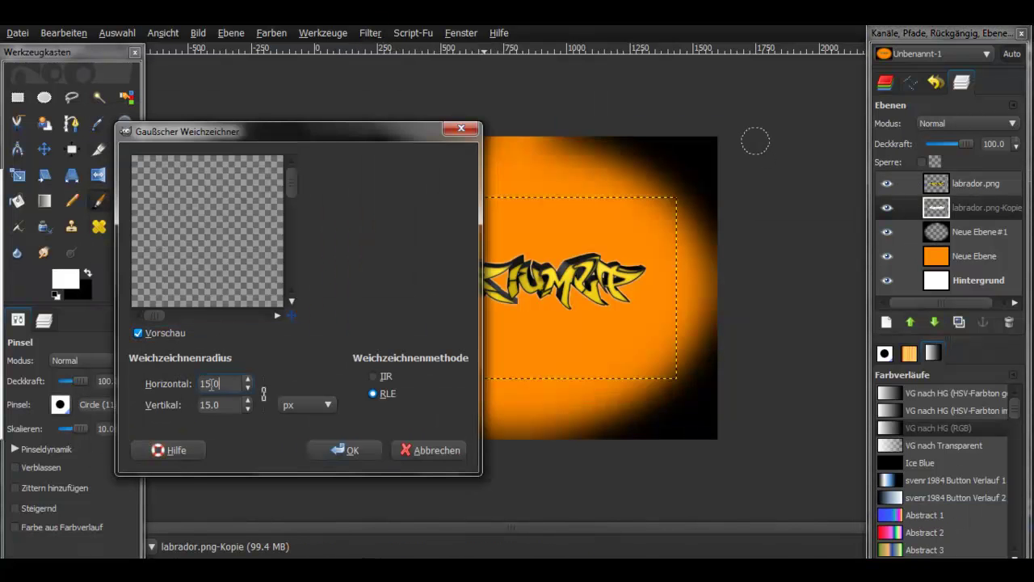
click(341, 445)
- Blur the glow once more and merge the yellow text down onto it
click(959, 321)
right_click(950, 207)
key(Escape)
right_click(950, 207)
click(852, 123)
click(370, 32)
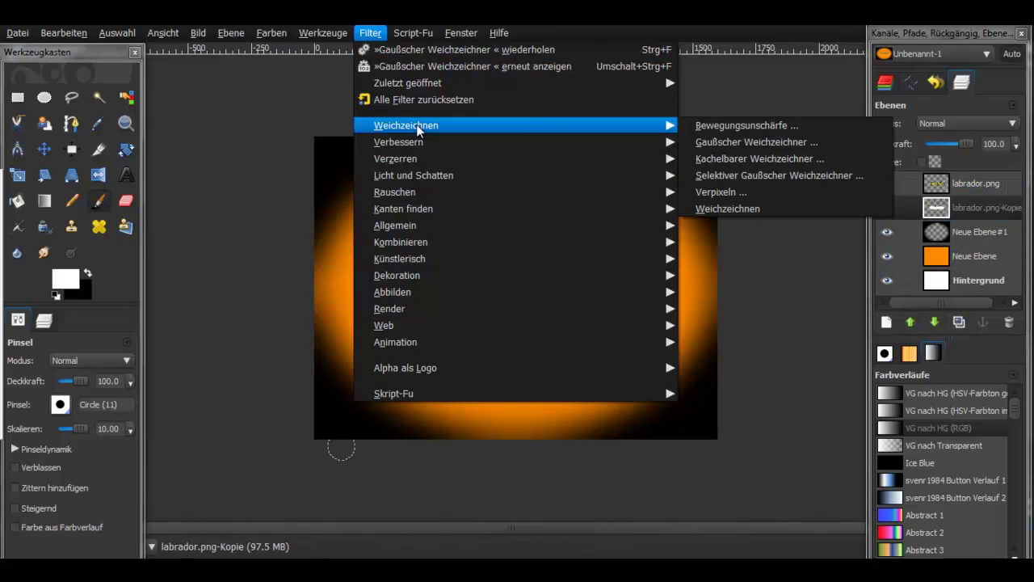
click(756, 142)
click(359, 468)
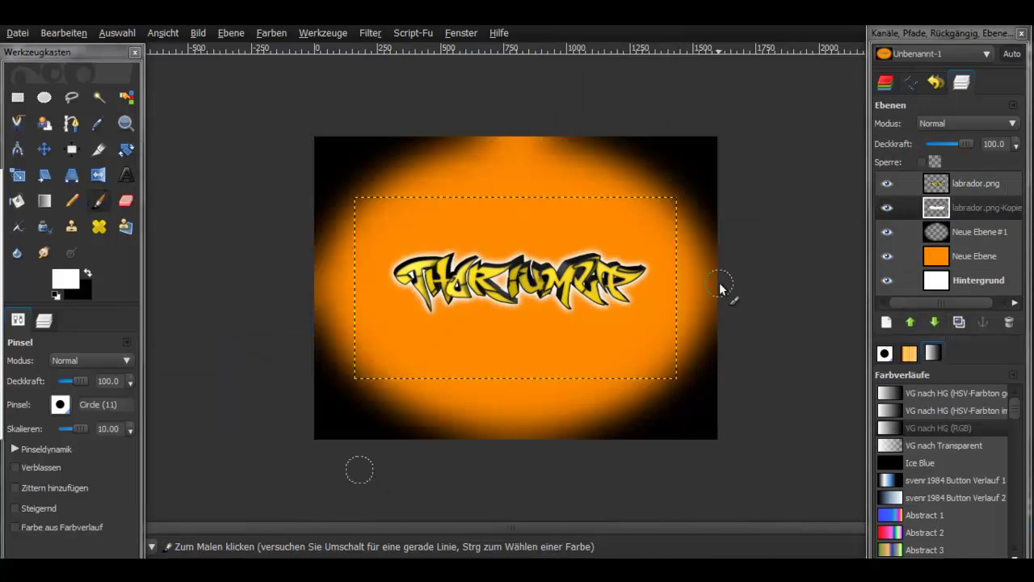
right_click(941, 188)
click(882, 143)
- Add a new layer and test the brushes10 texture brush at a smaller scale
click(153, 280)
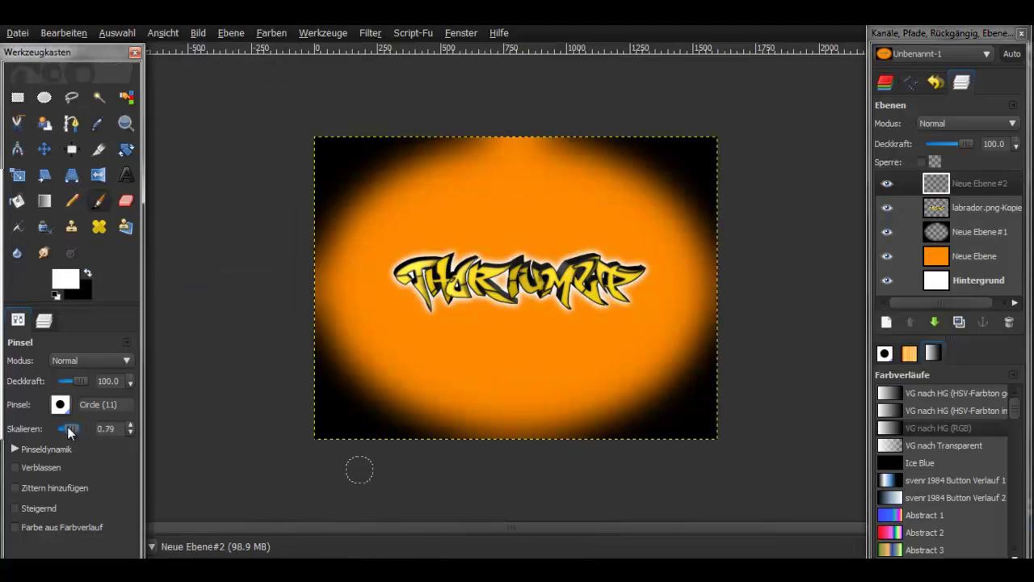
click(76, 430)
click(60, 404)
click(138, 267)
click(460, 316)
key(ctrl+z)
click(85, 273)
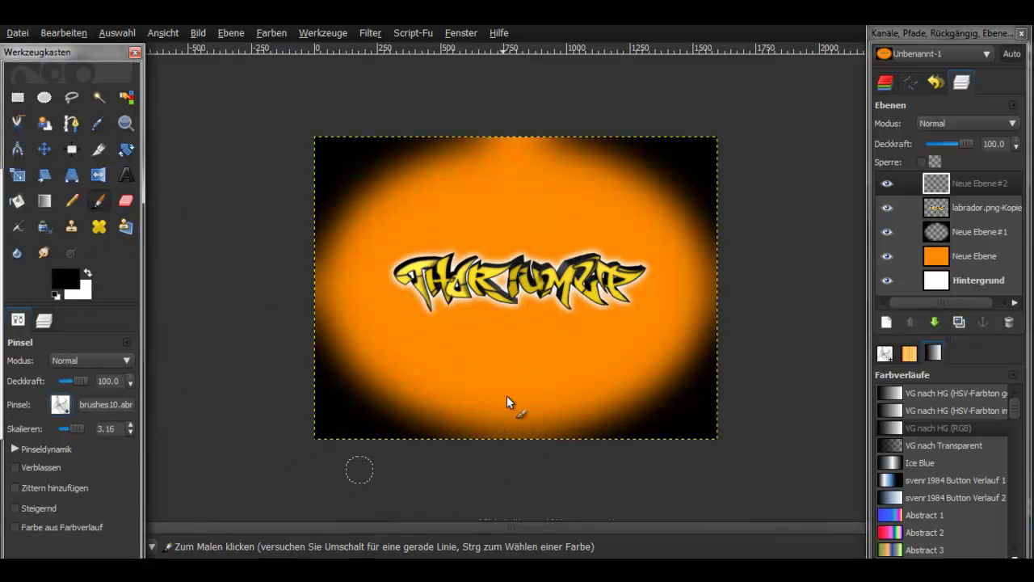
click(506, 395)
click(934, 322)
- Stamp dark orange texture marks, then undo the texture layer
click(65, 279)
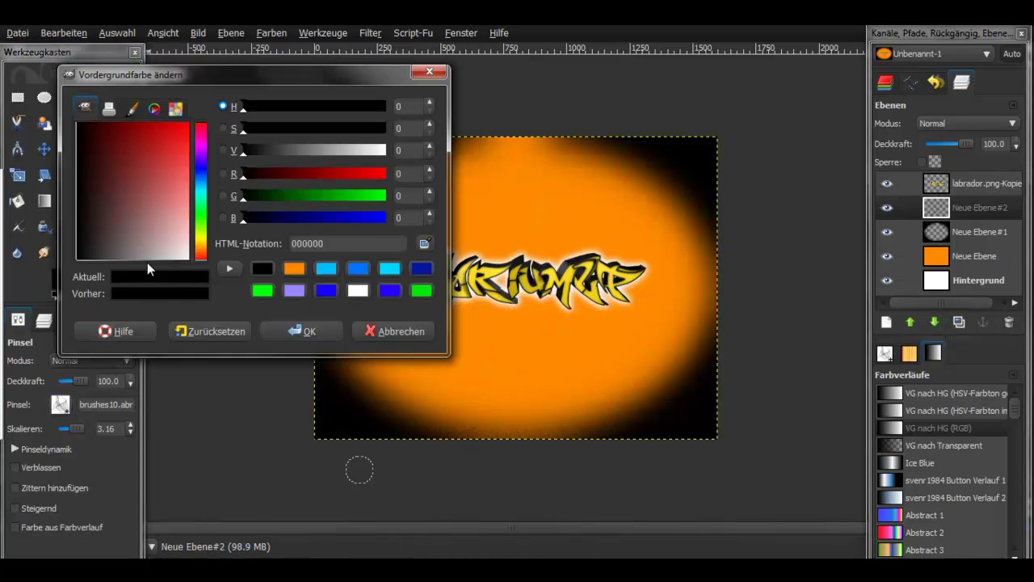
click(200, 253)
click(160, 153)
click(288, 331)
click(501, 372)
click(935, 322)
click(60, 404)
click(117, 236)
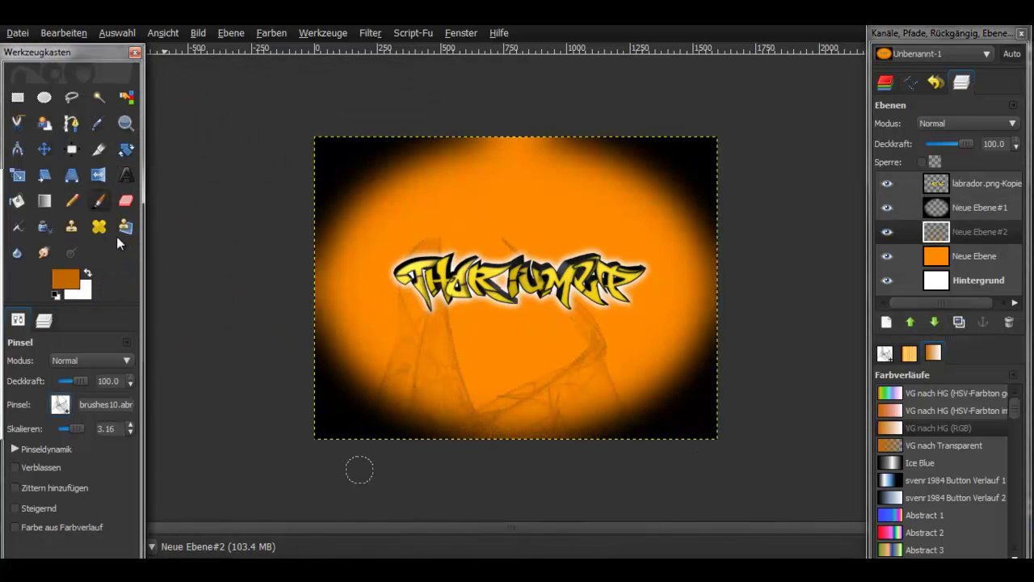
key(ctrl+z)
key(ctrl+z)
key(ctrl+z)
key(ctrl+z)
- Add a fresh transparent layer and paint orange streaks with the Chaos Lines brush
key(ctrl+shift+n)
key(Return)
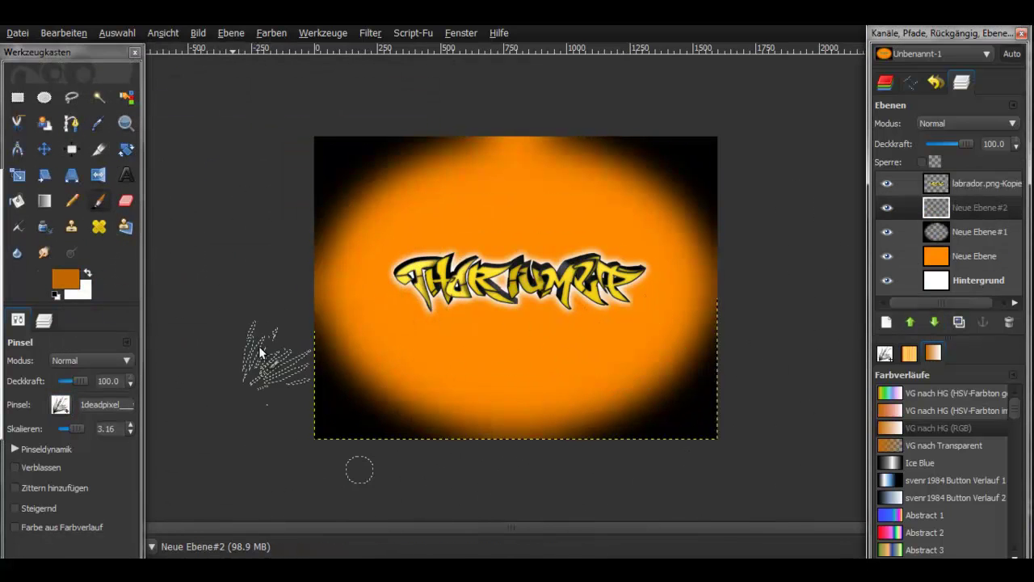
click(60, 404)
click(82, 298)
click(504, 377)
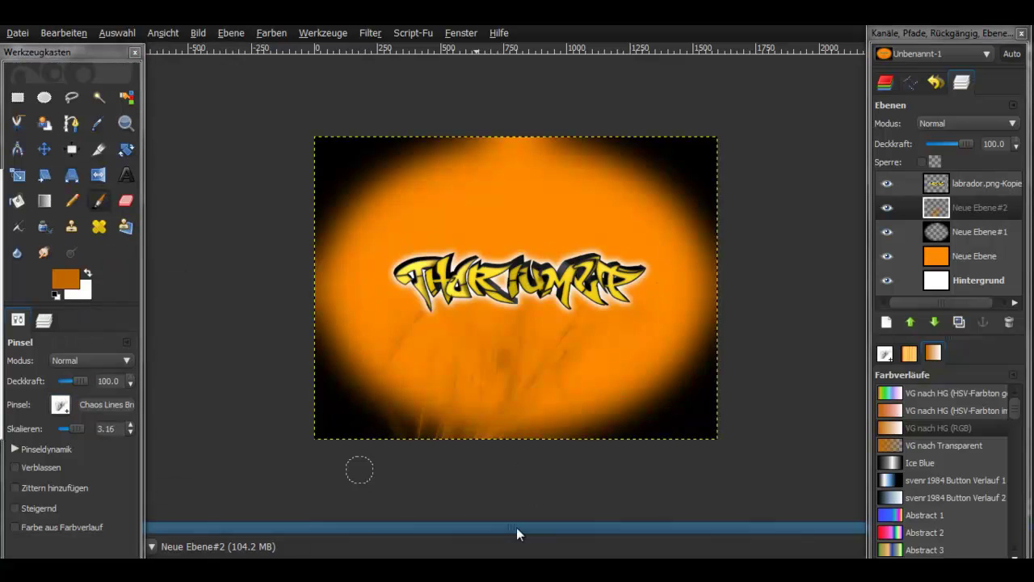
click(551, 331)
click(60, 404)
click(105, 267)
click(394, 347)
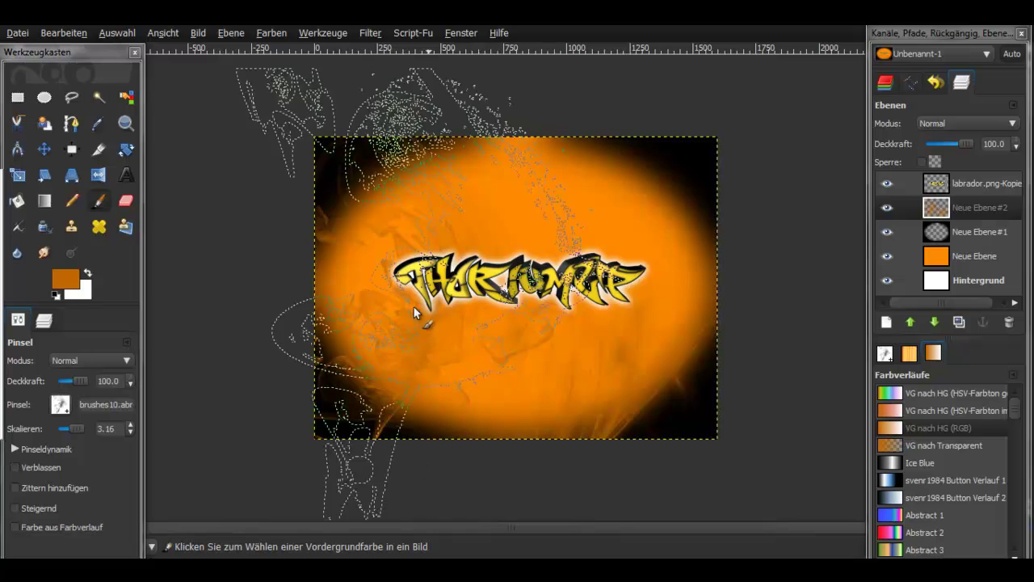
key(ctrl+z)
- Set the brush scale to 7.94 and choose the glass-splinter brush
click(60, 404)
click(153, 283)
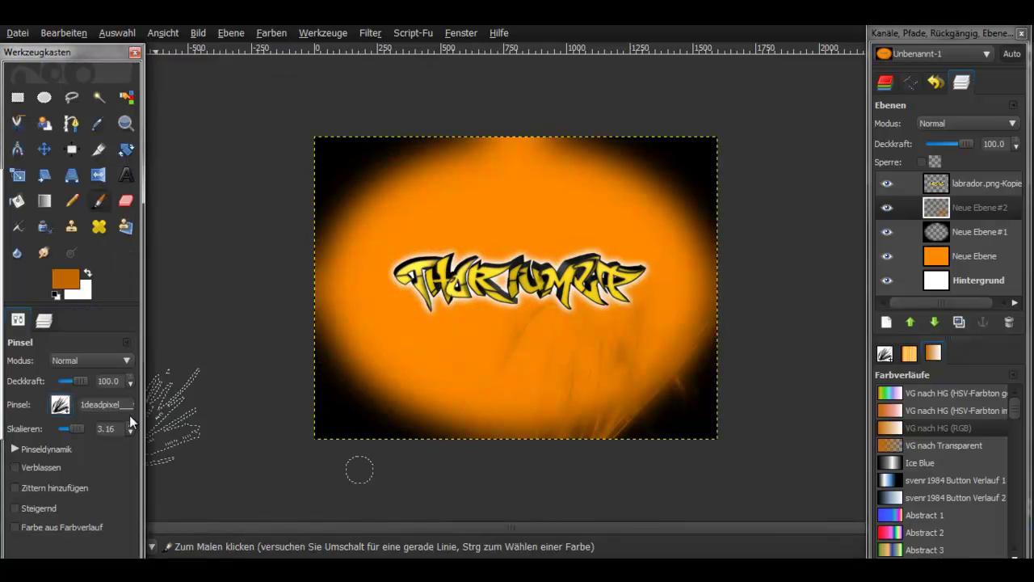
click(72, 430)
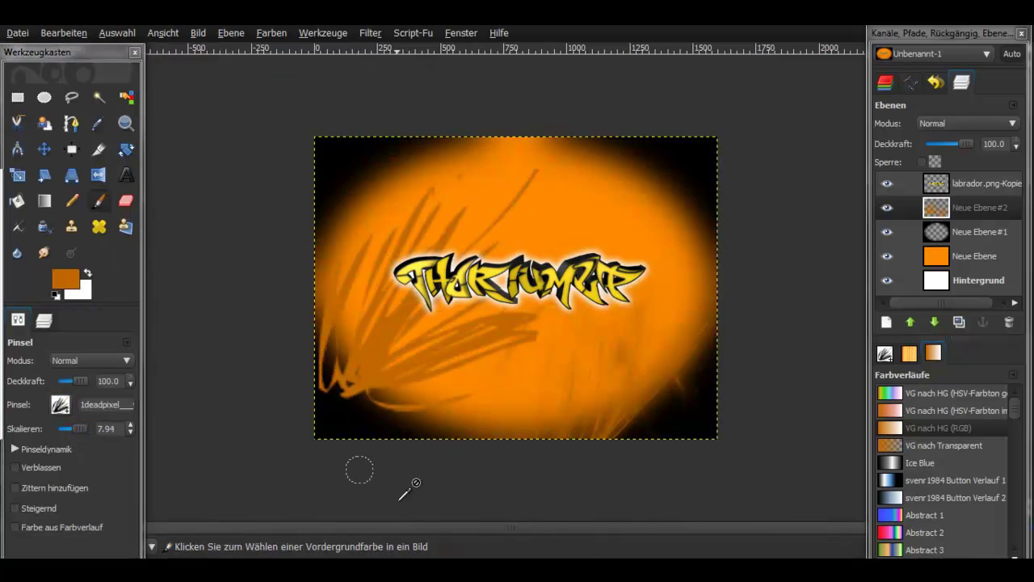
click(61, 404)
scroll(110, 313, down, 2)
scroll(110, 313, up, 2)
scroll(110, 313, up, 2)
click(110, 313)
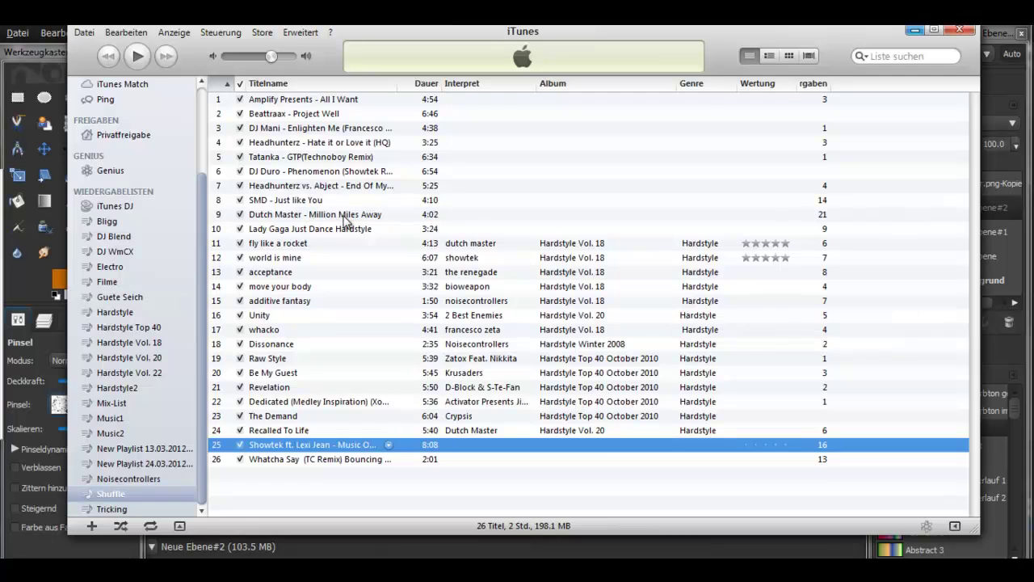
double_click(346, 214)
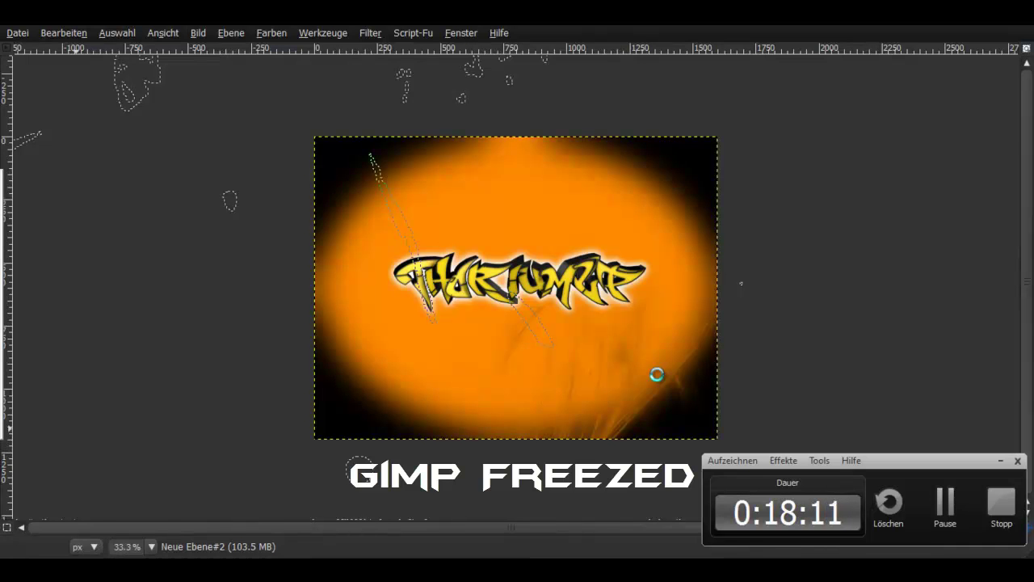
- Check the running processes in Task Manager, then close it to return to GIMP
key(ctrl+shift+Escape)
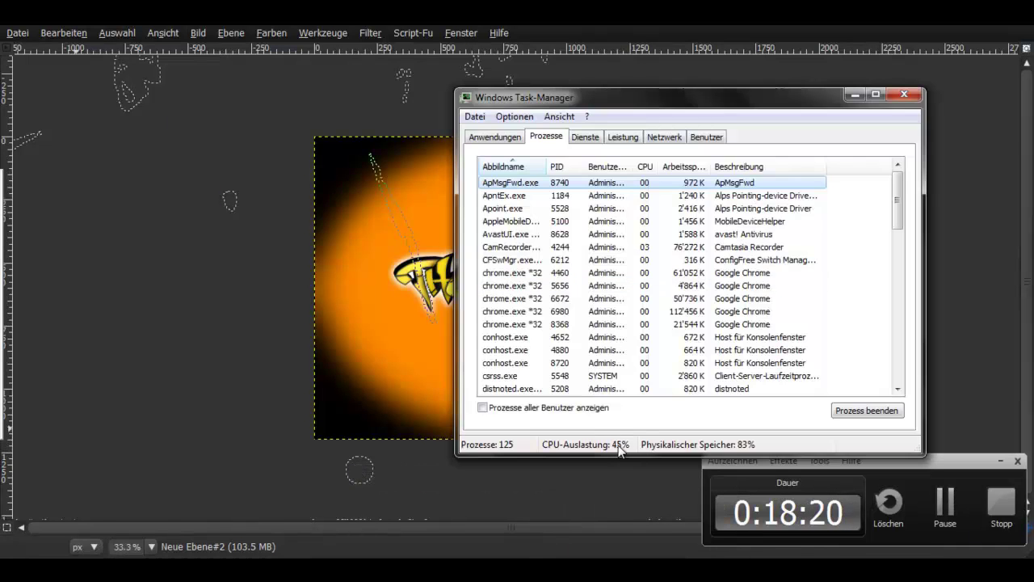
click(904, 94)
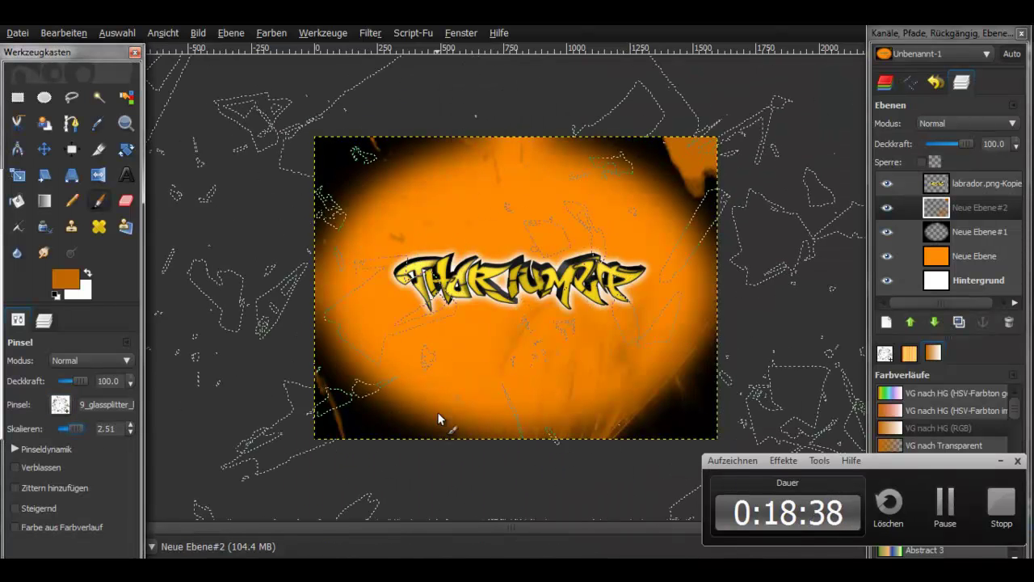
- Delete the messy texture layer and add a fresh empty layer
right_click(977, 207)
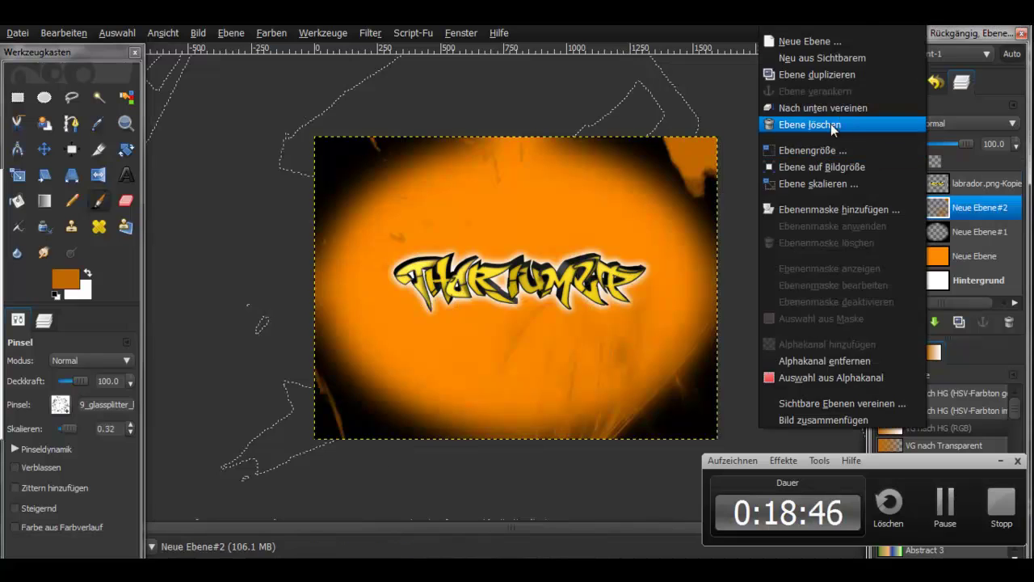
click(832, 121)
click(129, 423)
- Scatter glass-splinter shards at brush scale 0.63 and lower the layer beneath the vignette
click(62, 425)
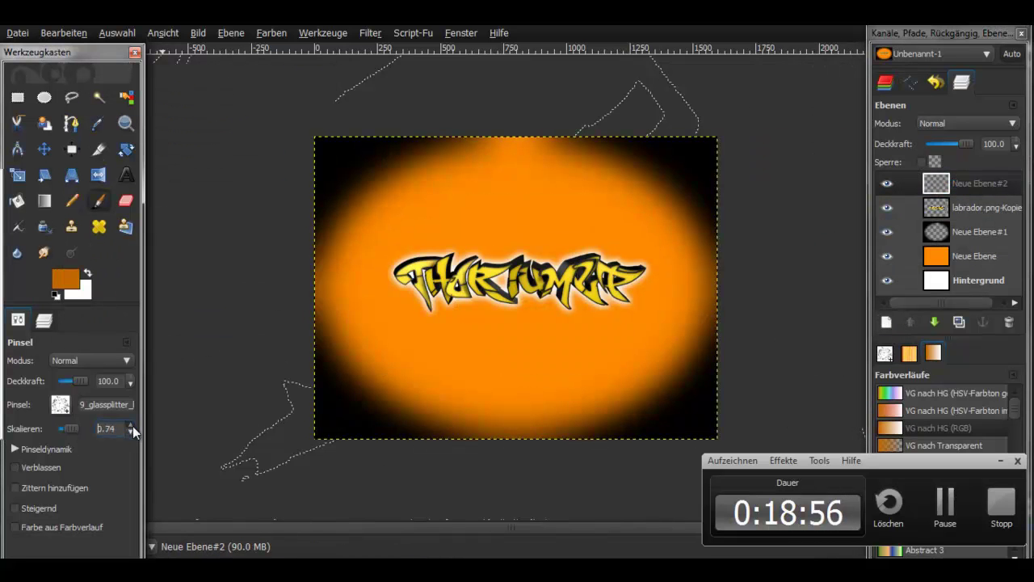
drag(62, 425, 72, 430)
mouse_move(404, 259)
mouse_down()
mouse_move(614, 291)
mouse_move(513, 388)
mouse_up()
click(934, 322)
click(933, 324)
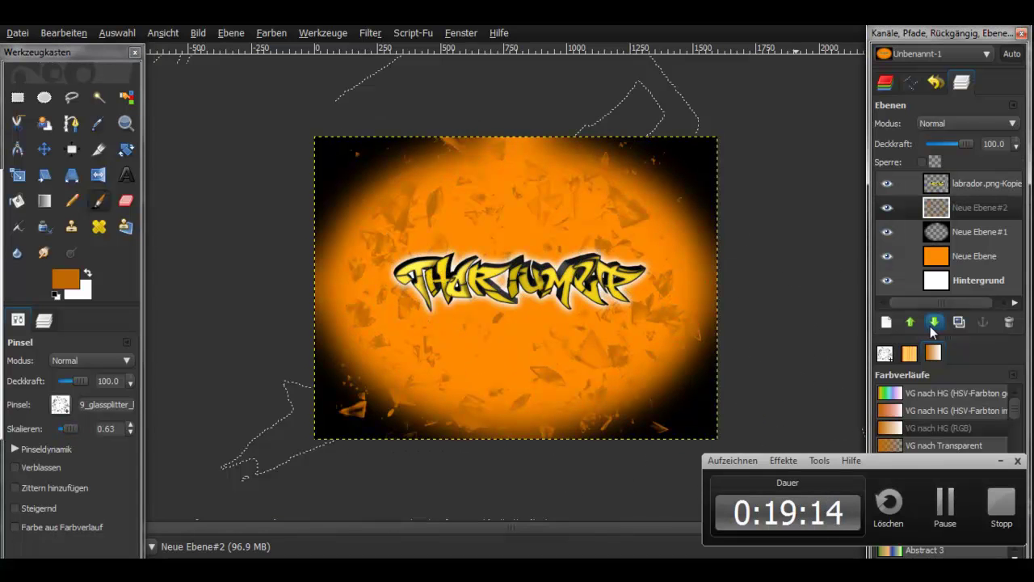
click(43, 150)
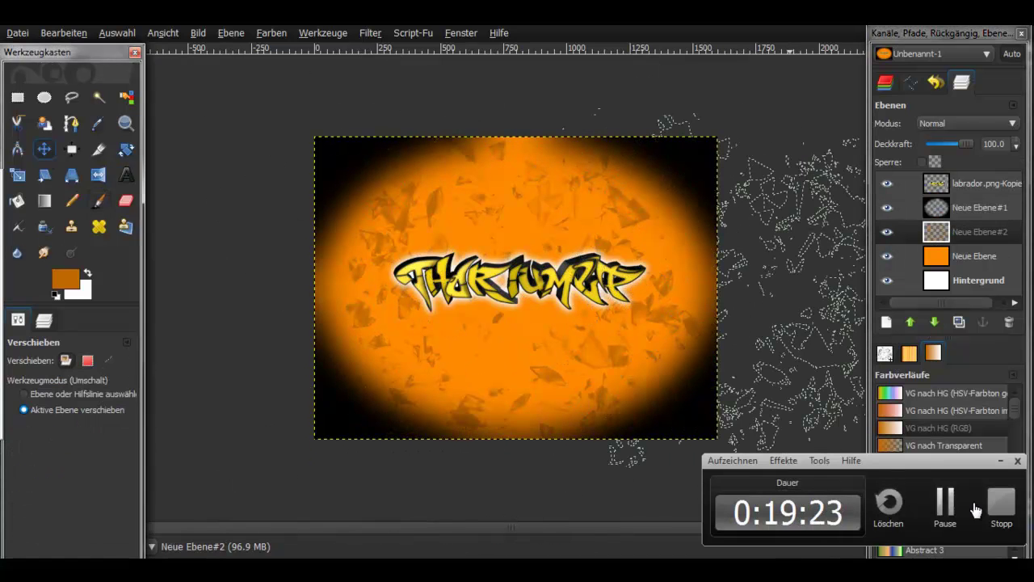
- Save the image to the Desktop as Unbenannt.jpg, accepting the JPEG export settings
click(18, 33)
click(57, 181)
click(561, 257)
text(.jpg)
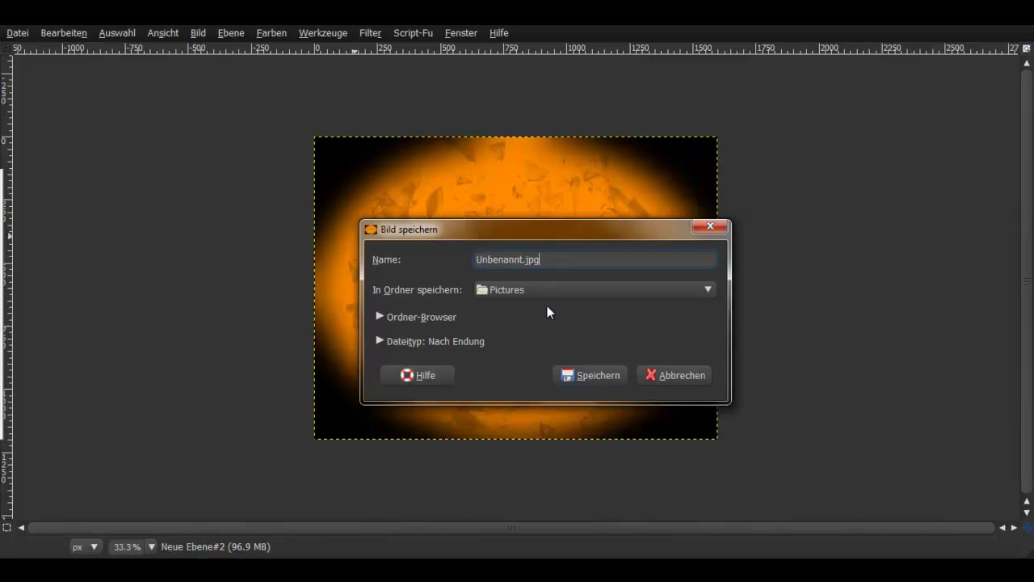
click(708, 290)
click(517, 214)
click(597, 375)
click(268, 312)
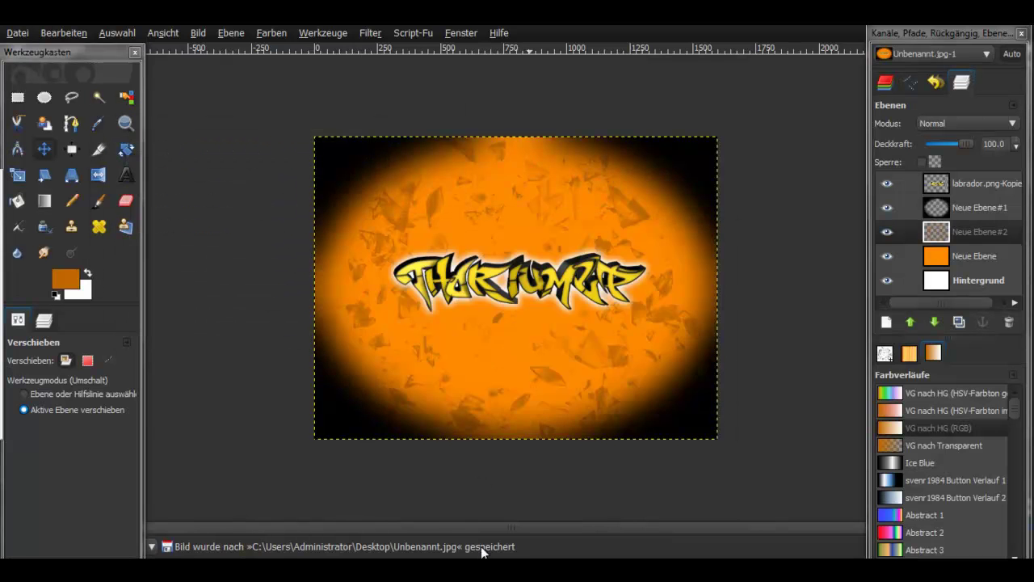